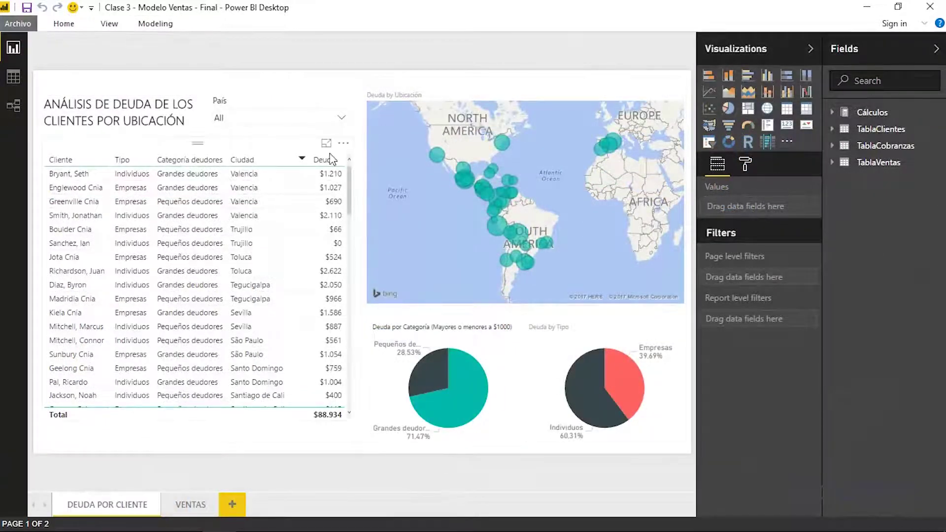
Preview the País slicer's country list in the finished report, then close it
click(318, 115)
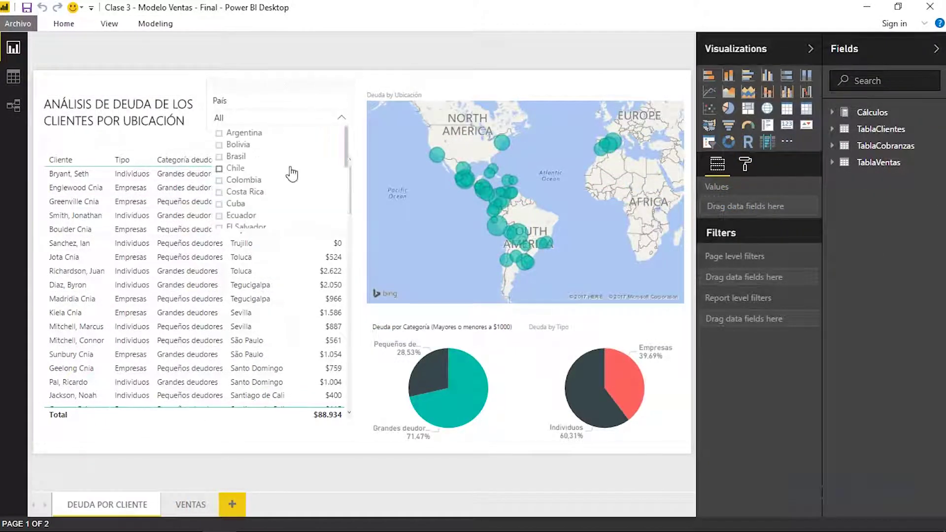
click(332, 123)
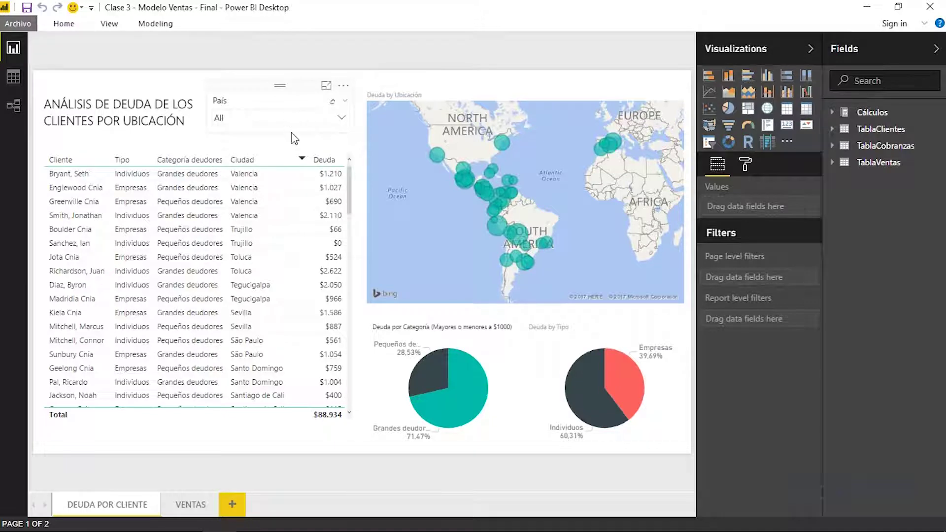
mouse_move(222, 310)
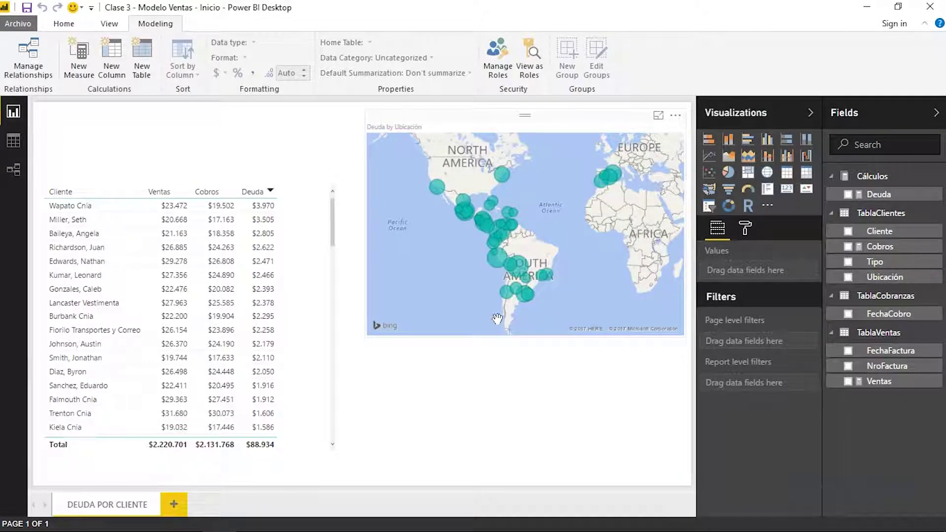
Open the Query Editor and show the TablaClientes query data
mouse_move(879, 276)
click(885, 281)
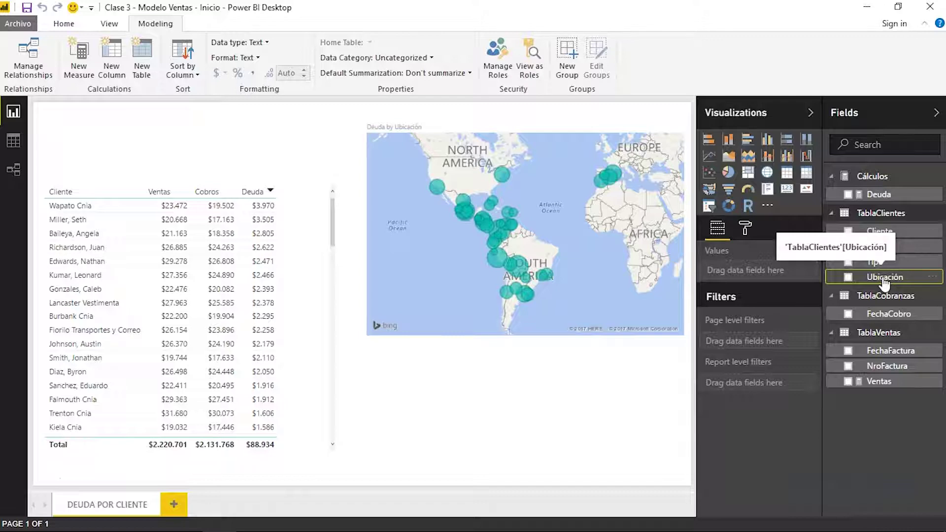
click(67, 23)
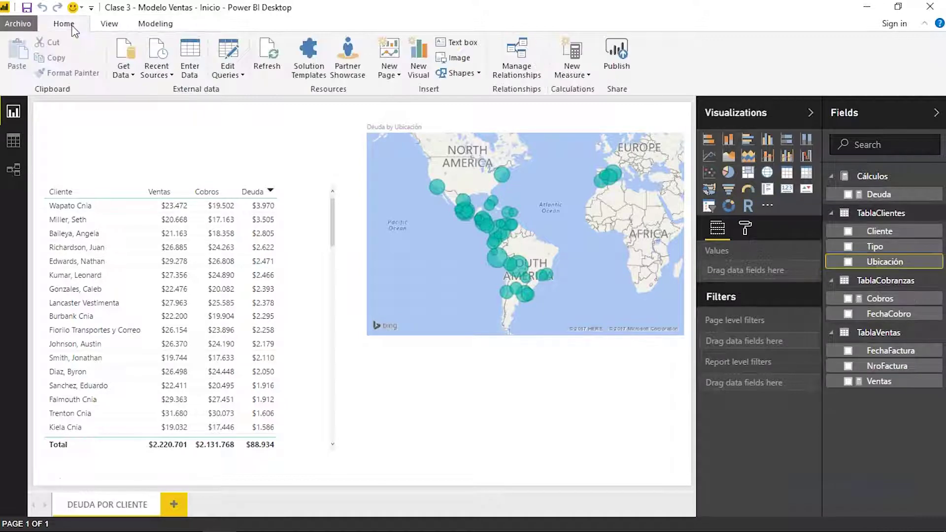
click(229, 53)
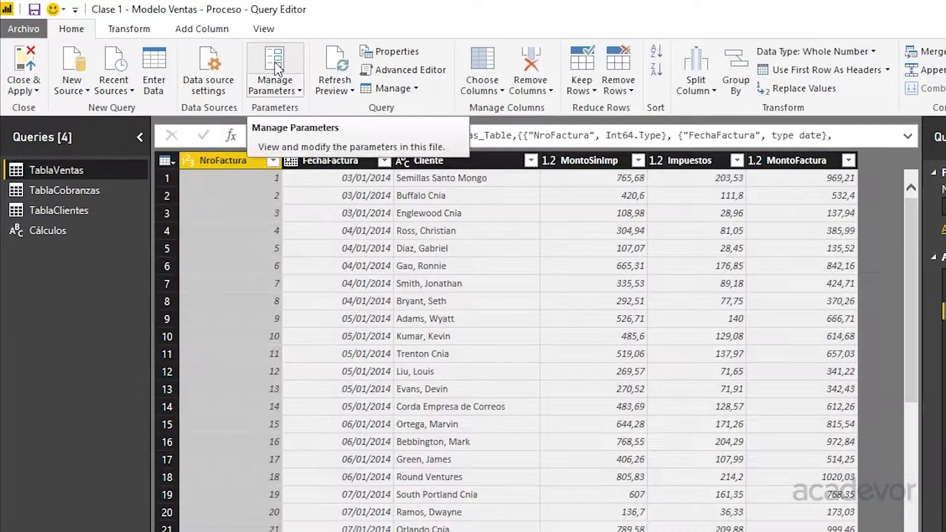
click(73, 210)
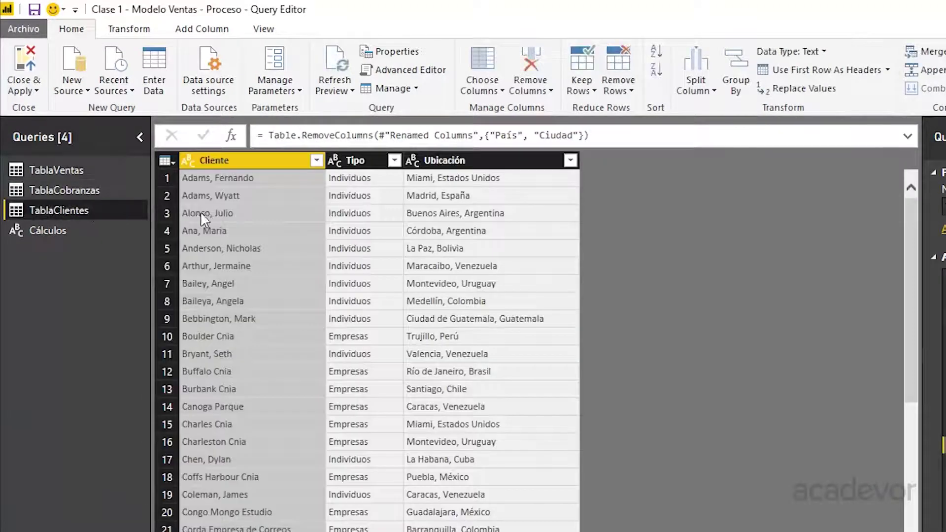
Duplicate the Ubicación column to create 'Ubicación - Copy'
click(476, 159)
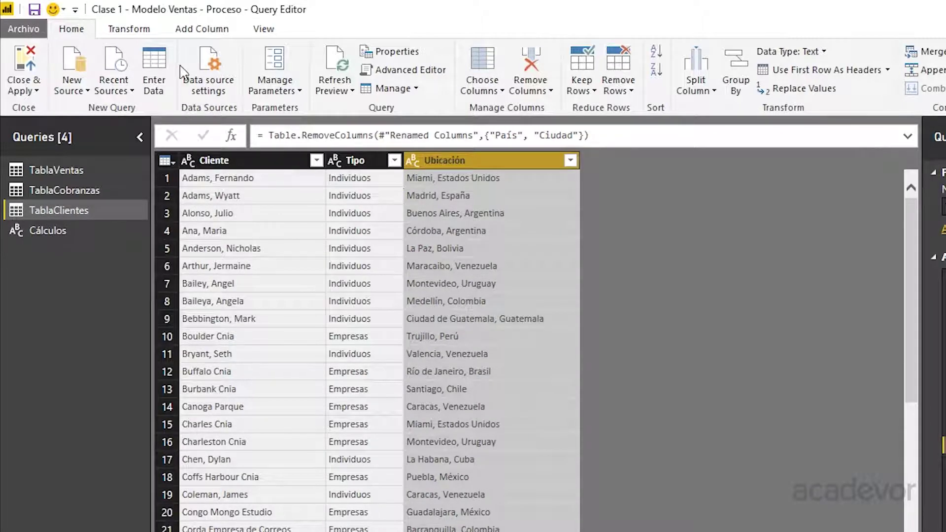
click(146, 32)
click(514, 82)
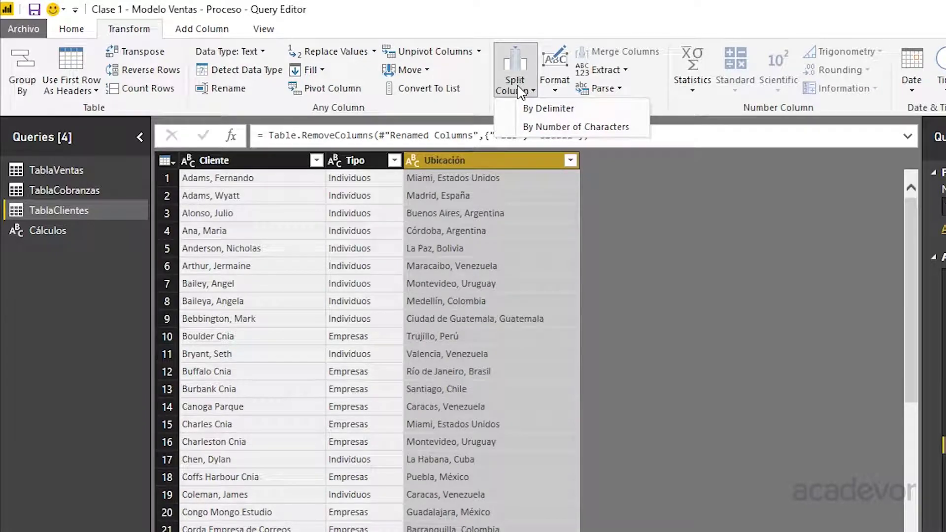
right_click(469, 158)
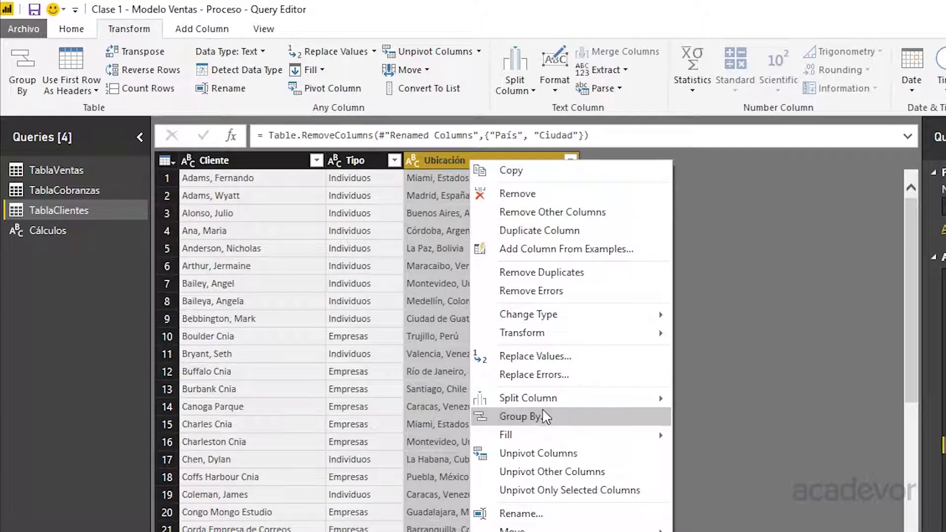
click(561, 230)
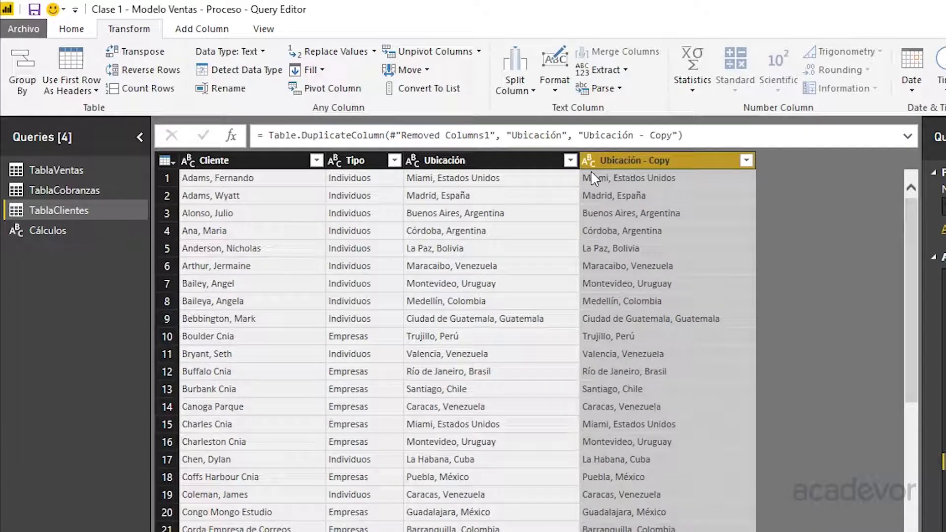
click(524, 91)
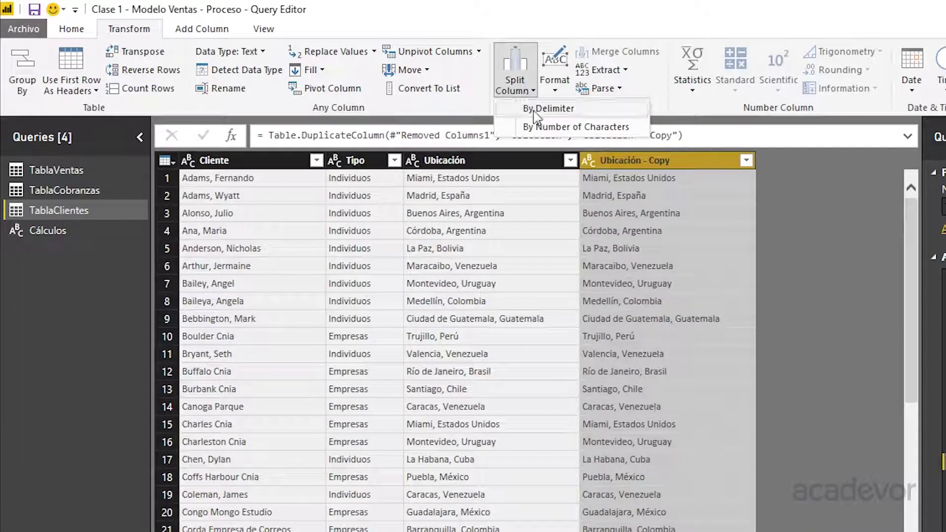
Split 'Ubicación - Copy' by a custom comma delimiter into Copy.1 and Copy.2
click(533, 111)
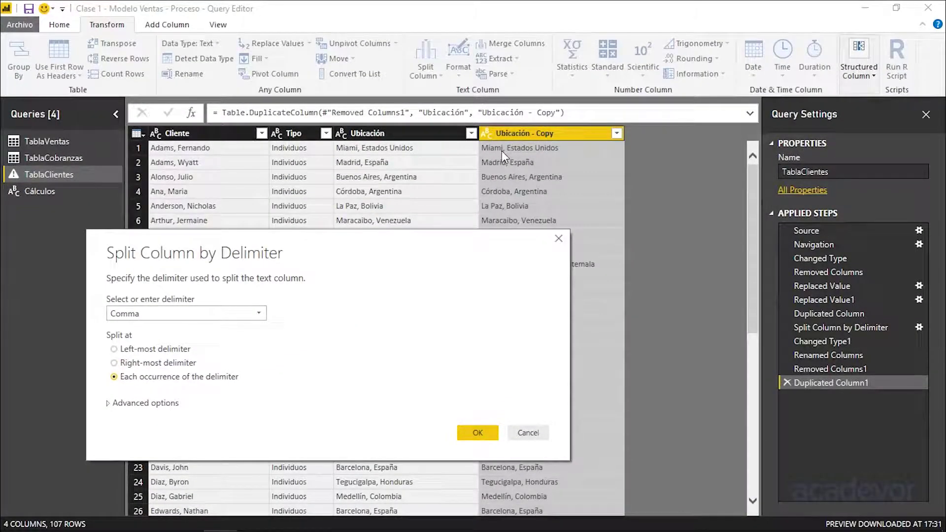
click(213, 316)
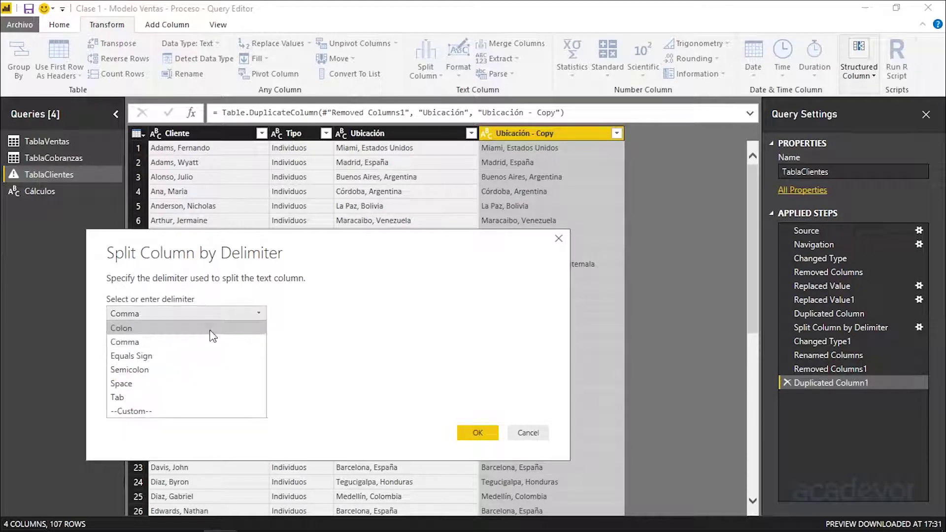
click(185, 411)
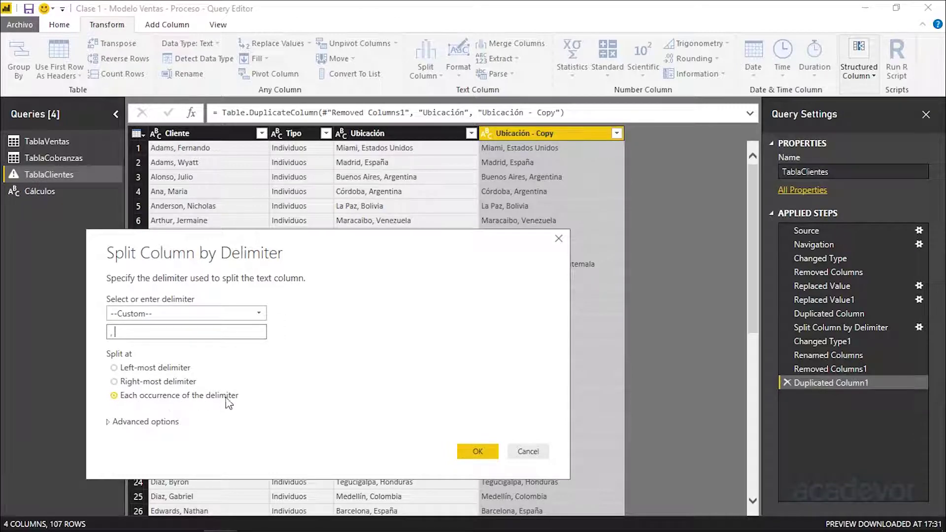
click(480, 451)
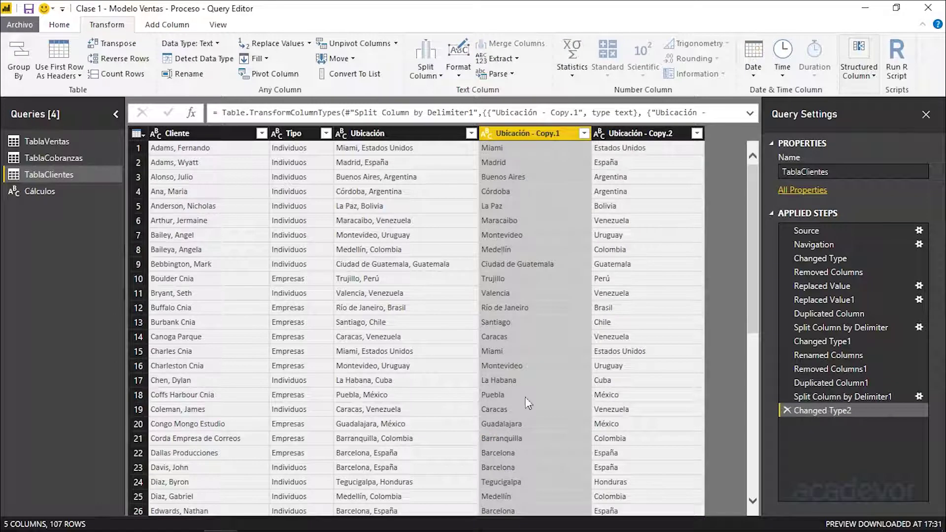
Rename the 'Ubicación - Copy.1' column to Ciudad
double_click(540, 135)
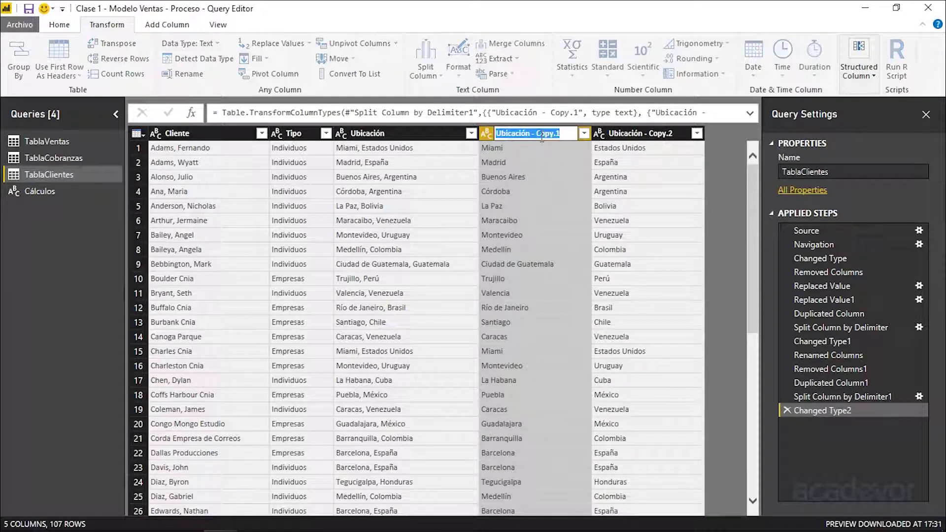
text(Ciudad)
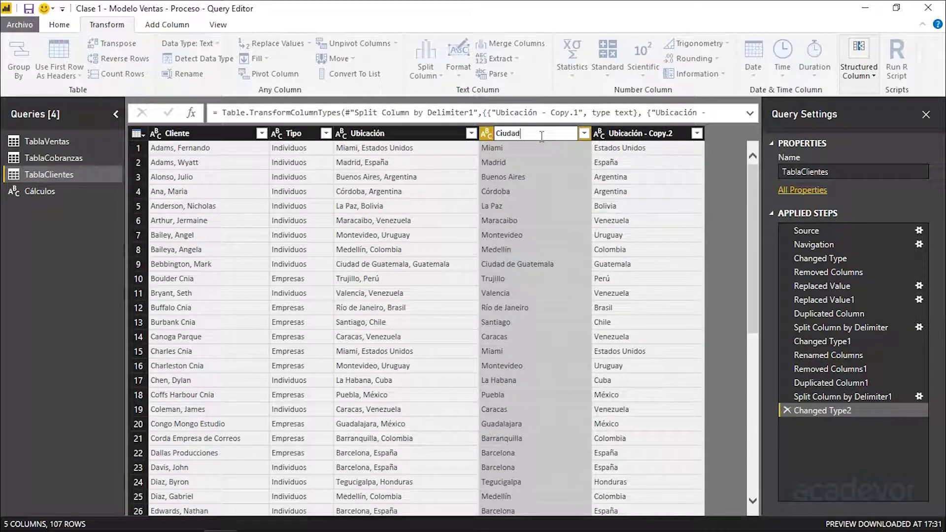
key(Return)
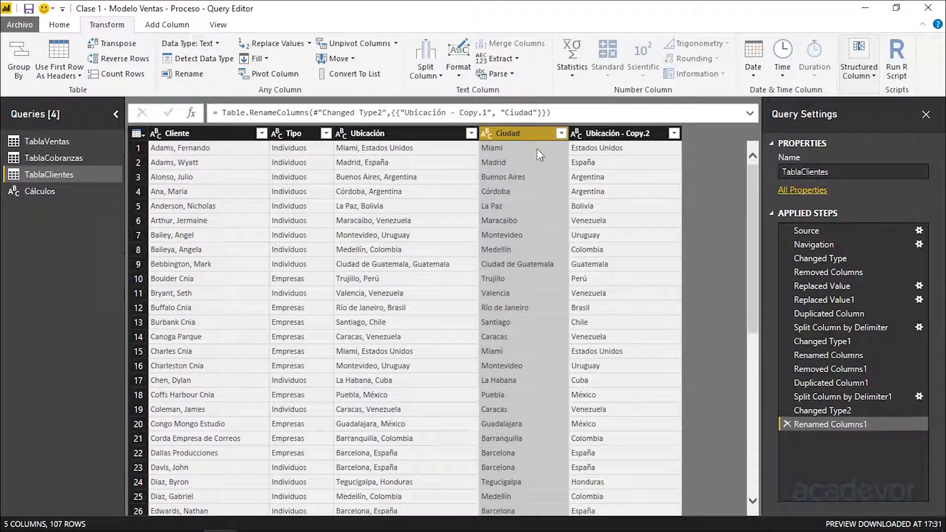
Delete the Renamed Columns1 step and review each Applied Step of TablaClientes
click(786, 423)
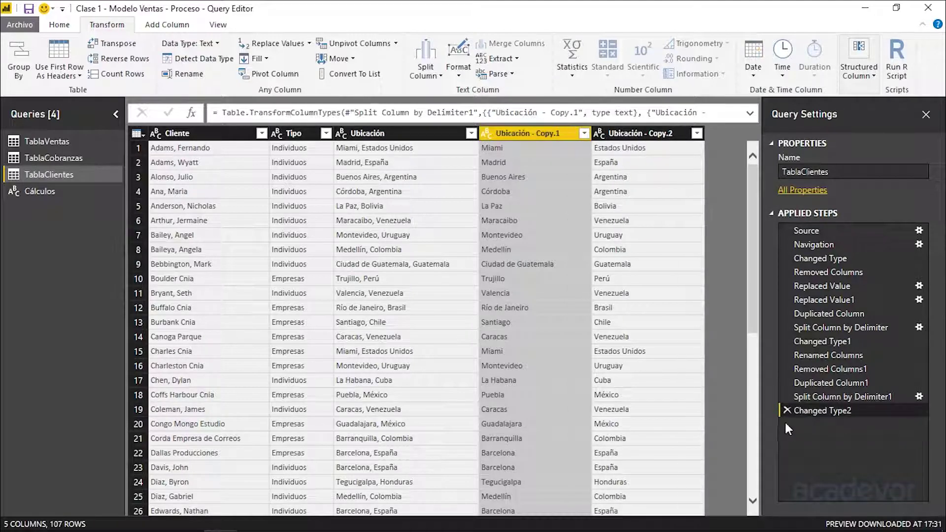
click(826, 226)
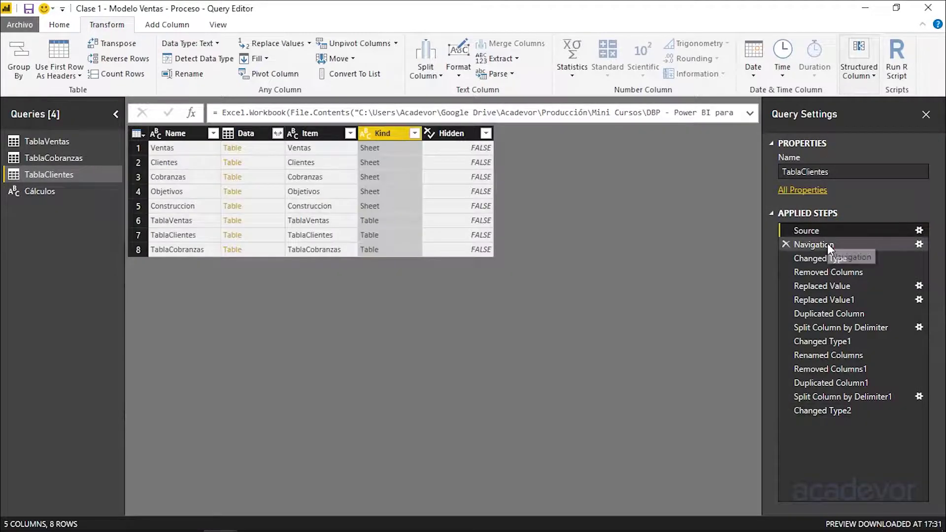
click(827, 244)
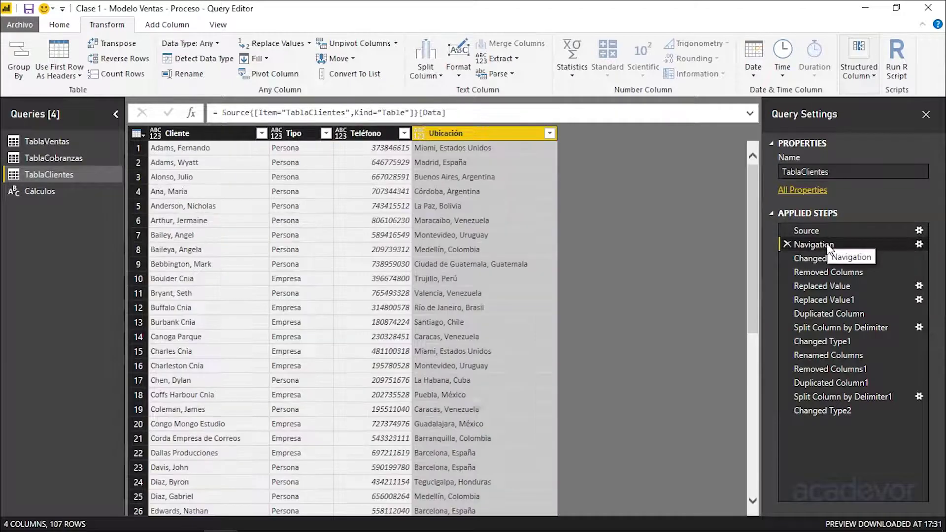
click(815, 260)
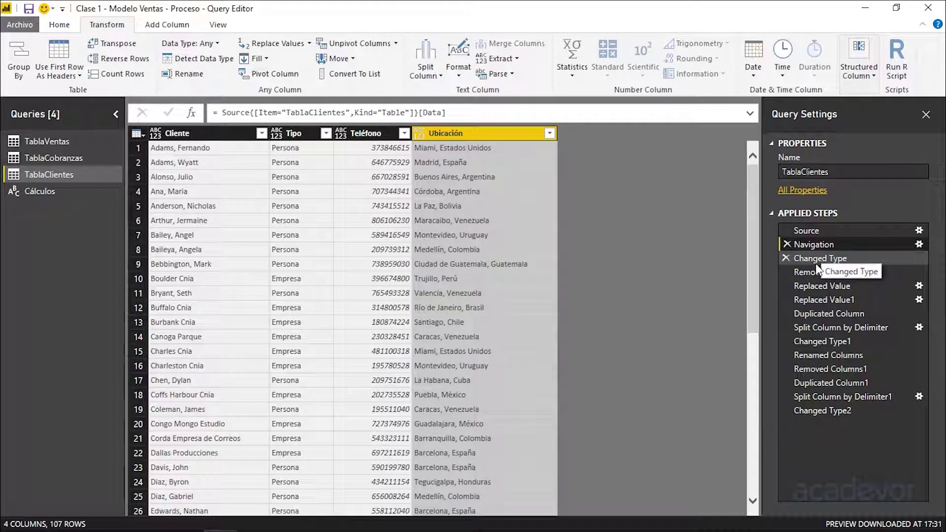
click(814, 271)
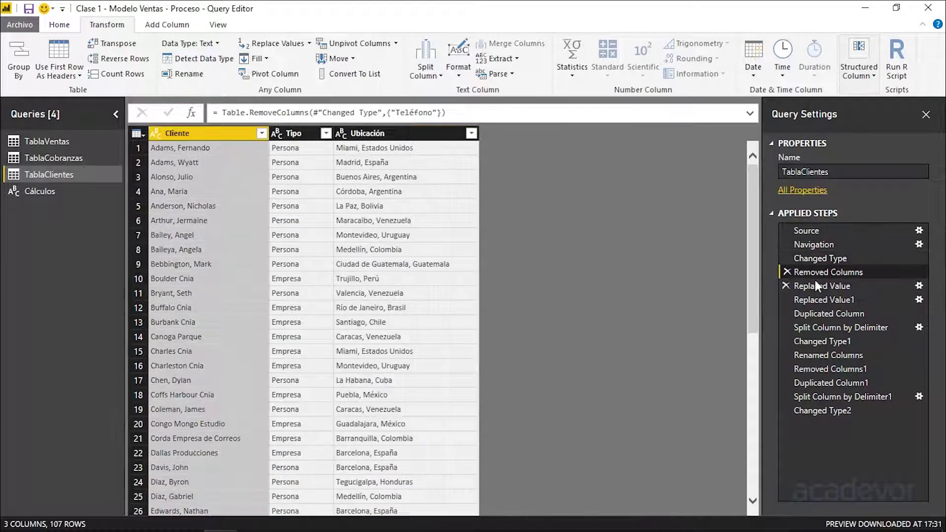
click(817, 287)
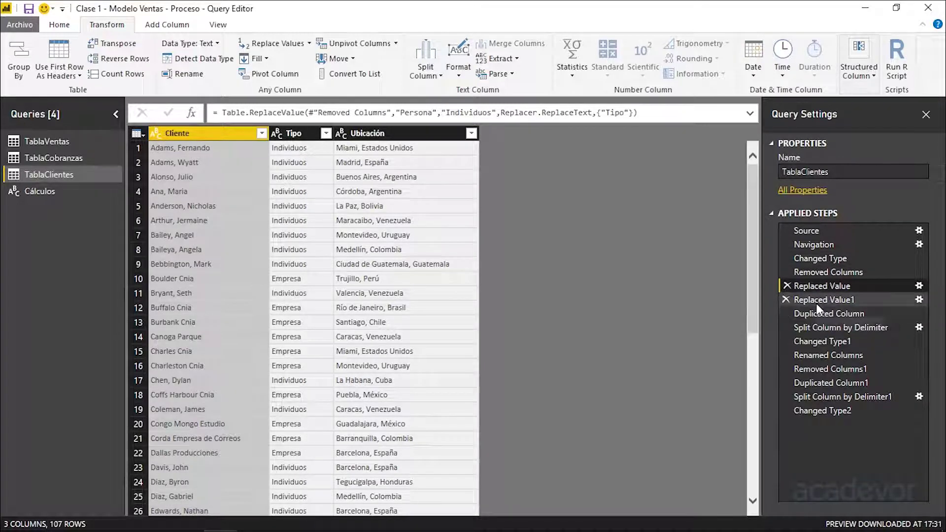
click(817, 327)
click(826, 355)
click(833, 369)
click(827, 410)
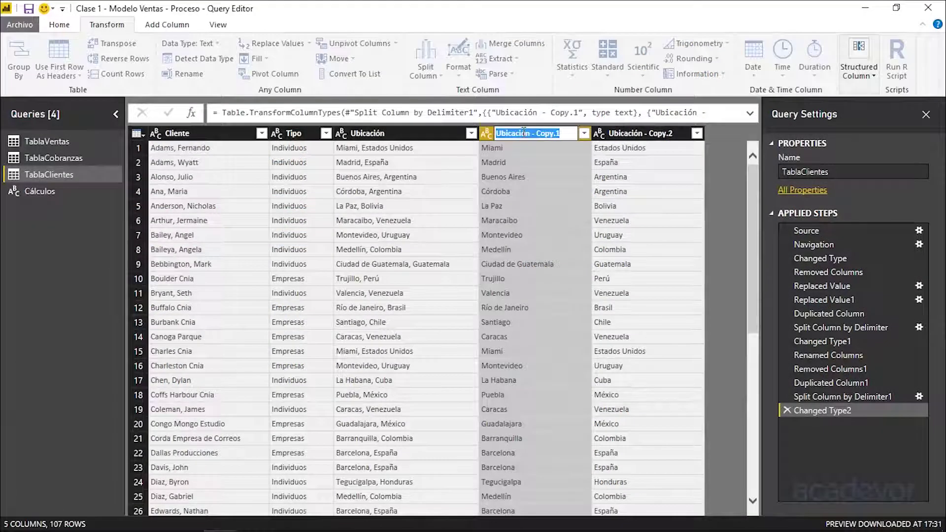
Rename the split columns to Ciudad and País, then Close & Apply
text(Ciudad)
key(Return)
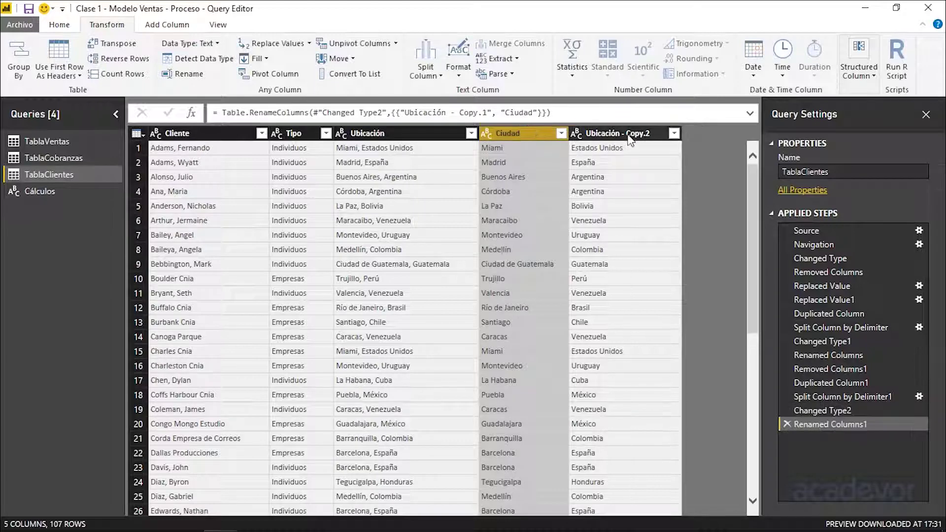
double_click(628, 133)
text(País)
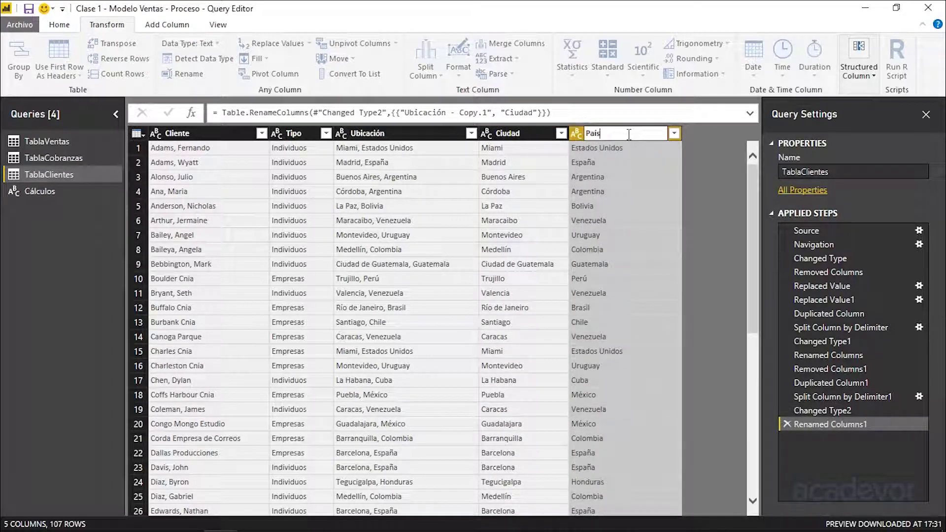
key(Return)
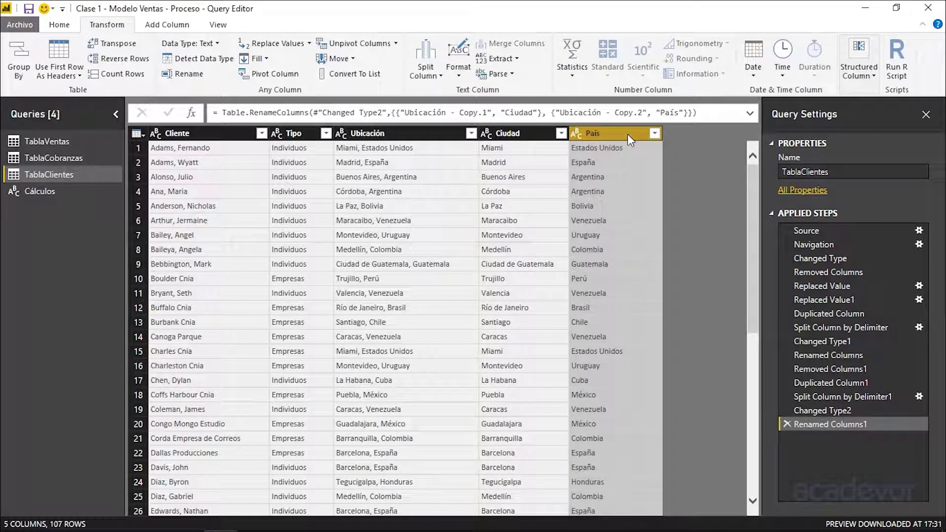
click(59, 24)
click(18, 50)
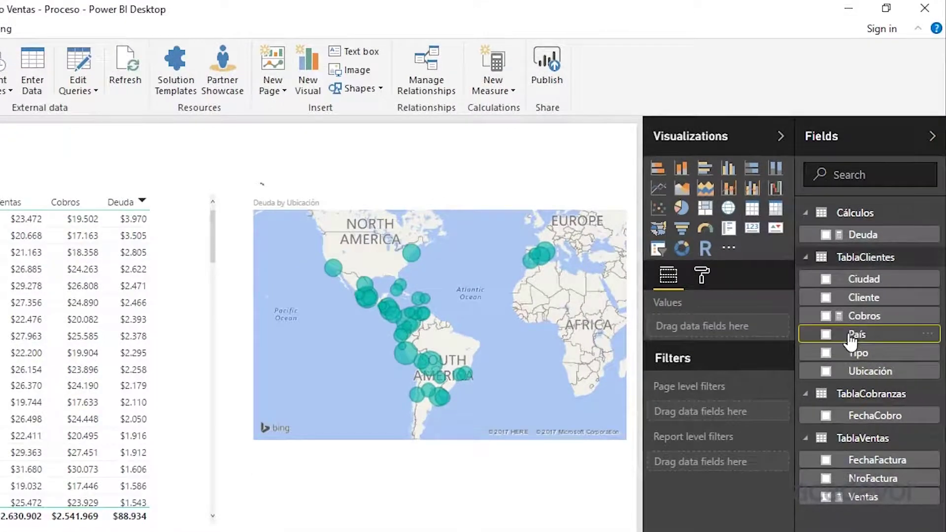
Drag the País field onto the report canvas as a new visual
mouse_move(852, 338)
mouse_down()
mouse_move(605, 277)
mouse_move(433, 202)
mouse_up()
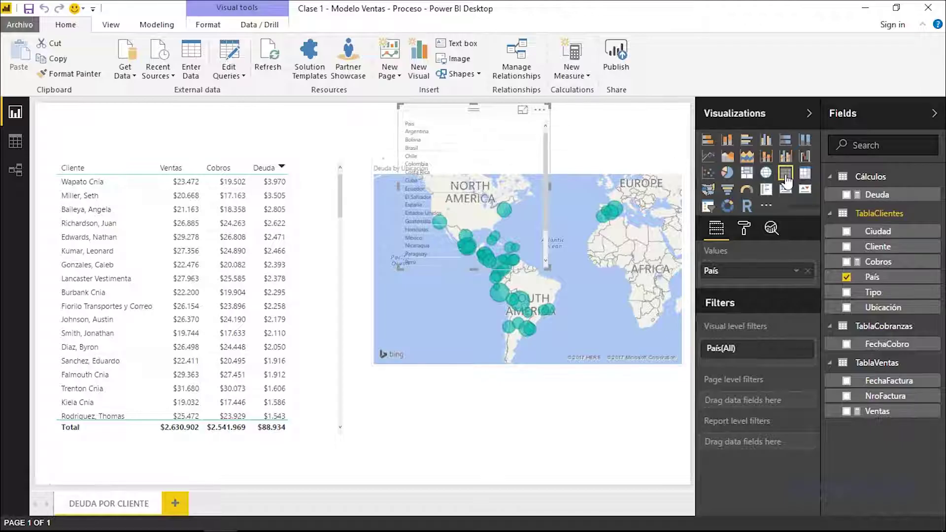
Convert the País list into a compact Dropdown slicer positioned above the debt map
click(708, 207)
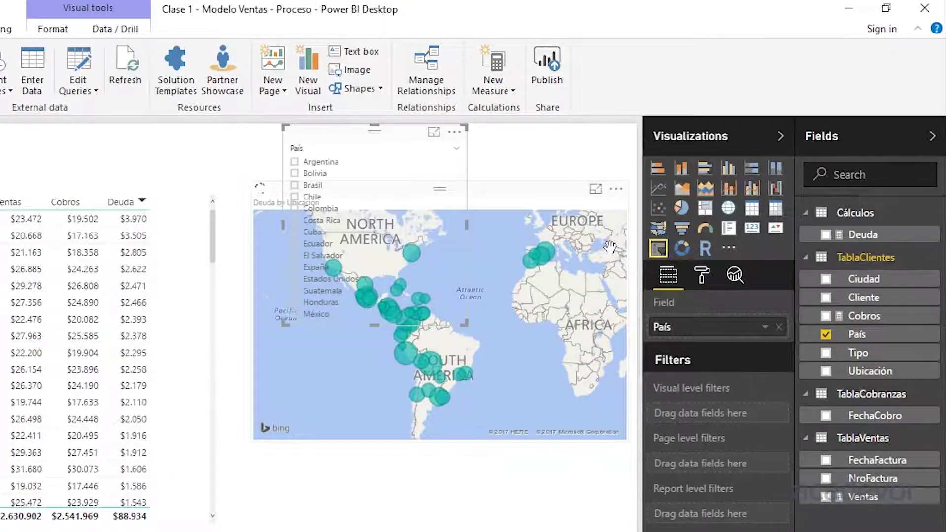
drag(523, 207, 519, 350)
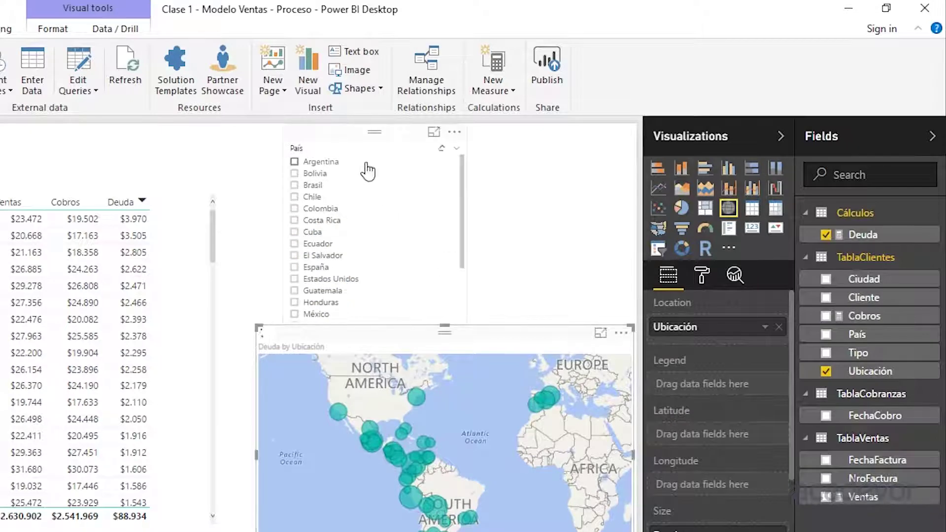
click(382, 161)
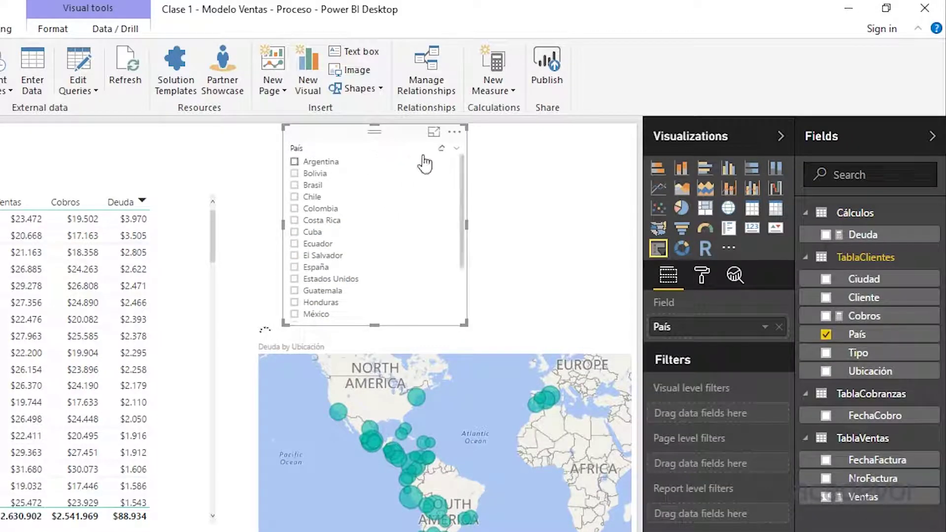
click(456, 150)
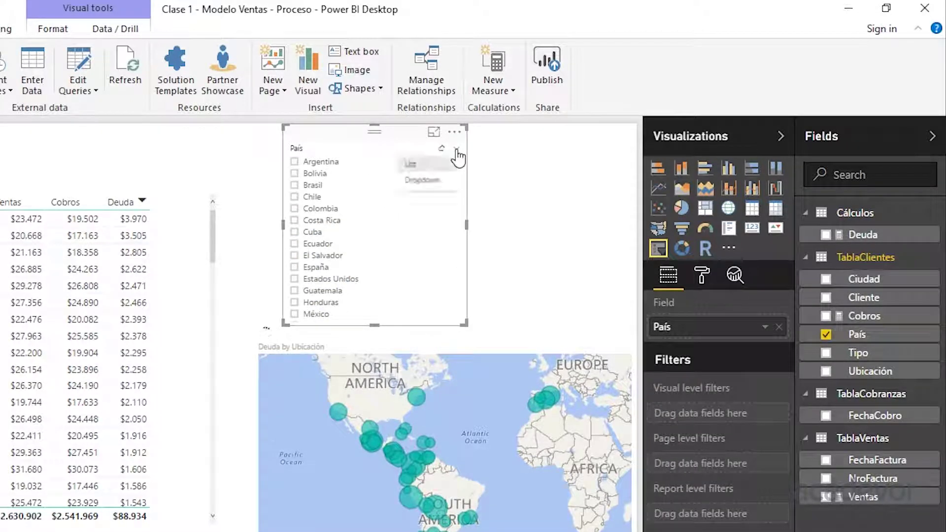
click(440, 187)
drag(466, 324, 467, 192)
click(458, 168)
scroll(375, 197, down, 2)
scroll(365, 207, down, 3)
scroll(350, 217, up, 5)
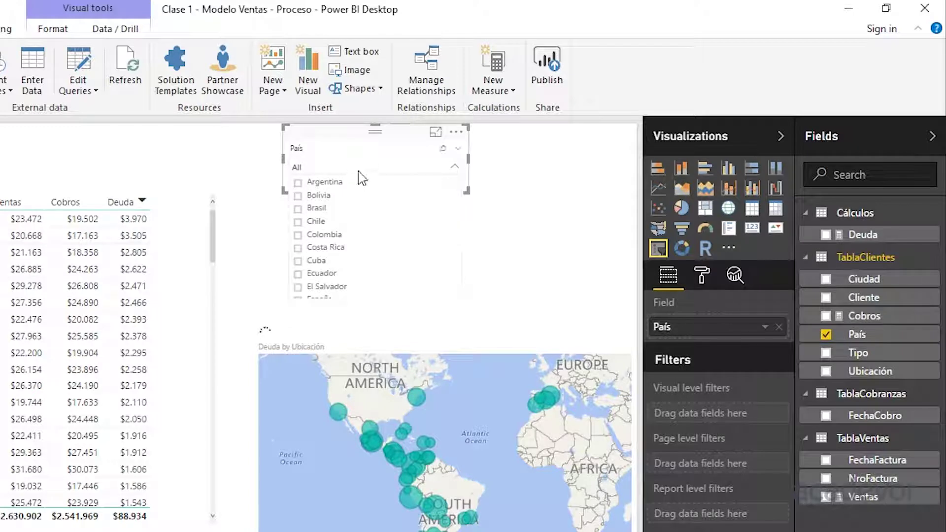
click(387, 170)
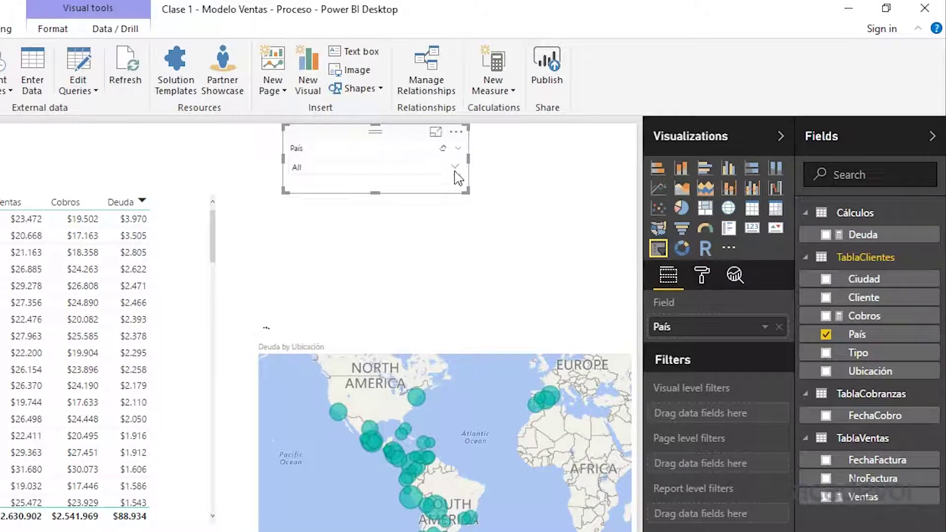
Open the slicer's Format settings for general layout, selection controls and item text
click(703, 280)
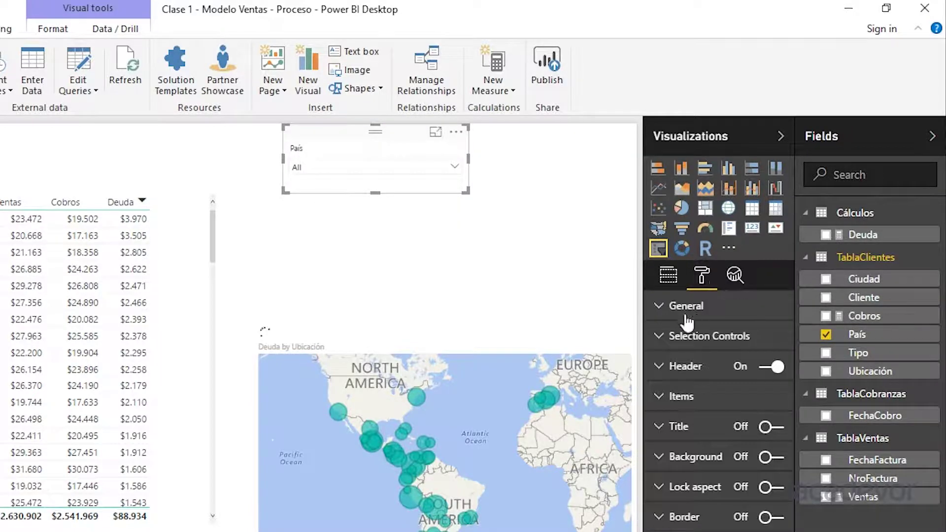
click(686, 307)
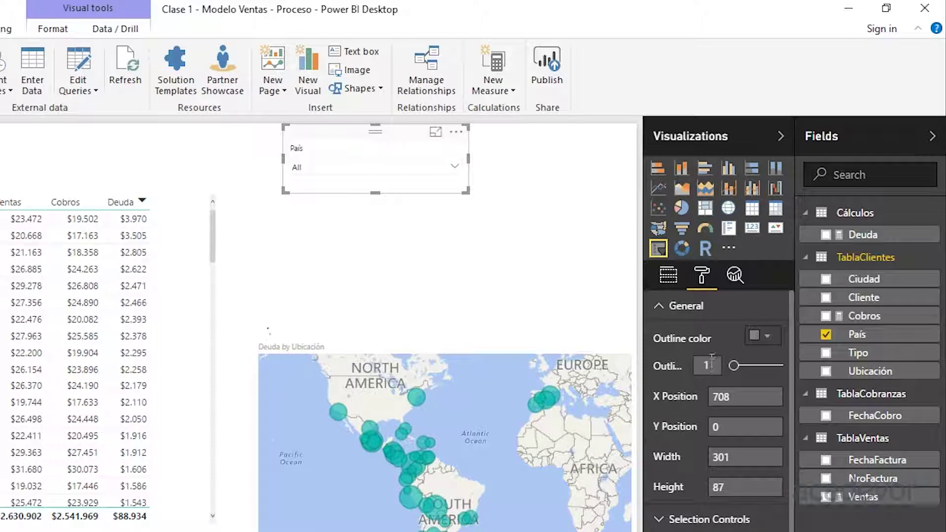
click(709, 519)
click(702, 493)
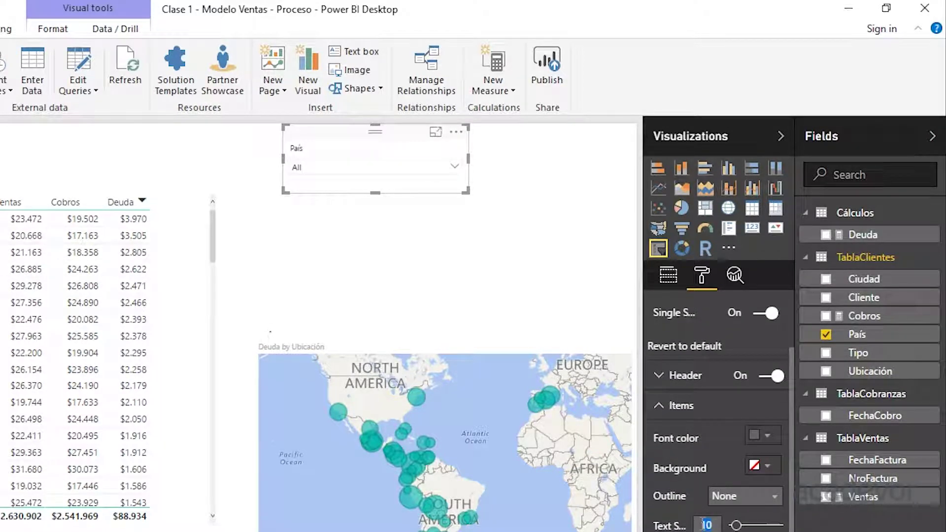
scroll(646, 318, up, 3)
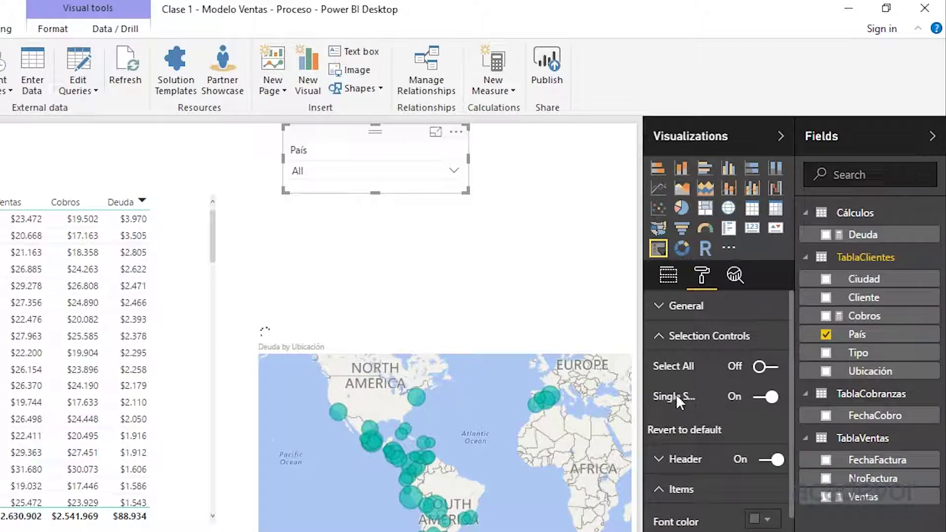
Filter the report to single countries in turn, ending on Guatemala
click(387, 179)
click(327, 245)
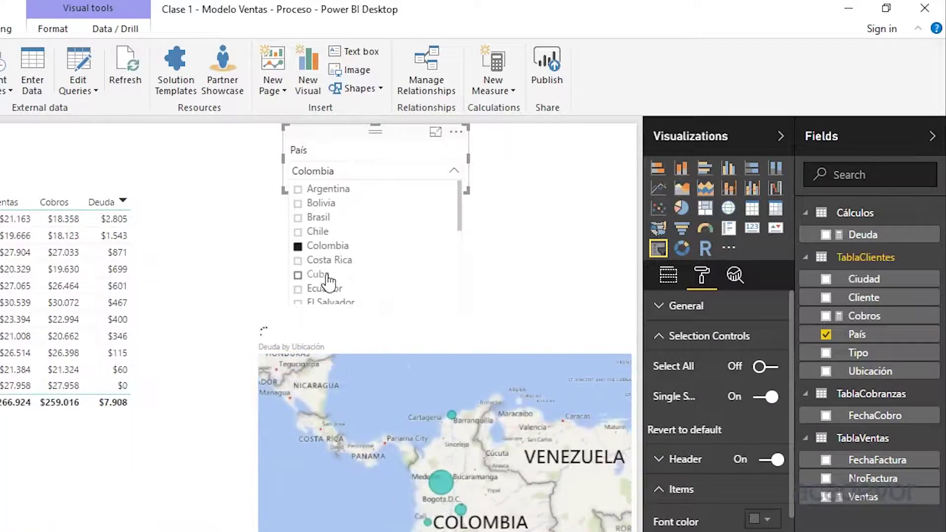
click(325, 274)
click(427, 239)
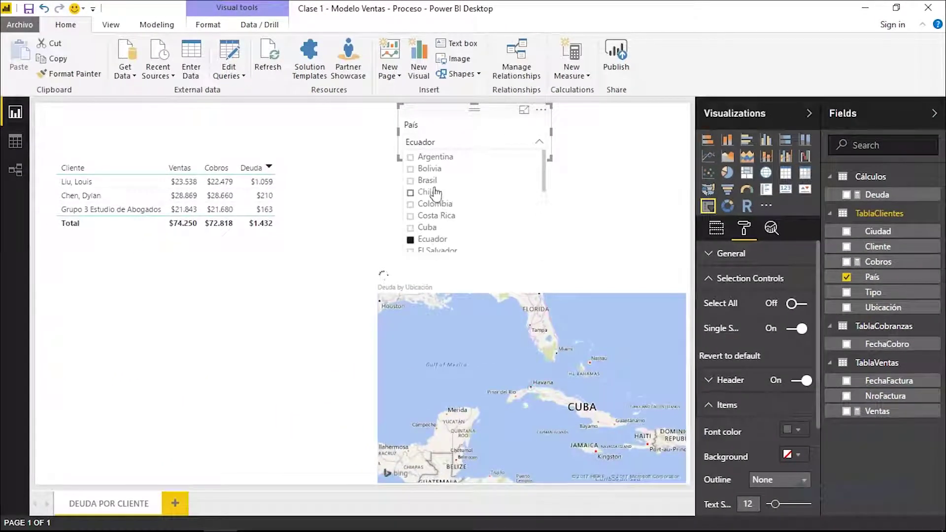
click(430, 168)
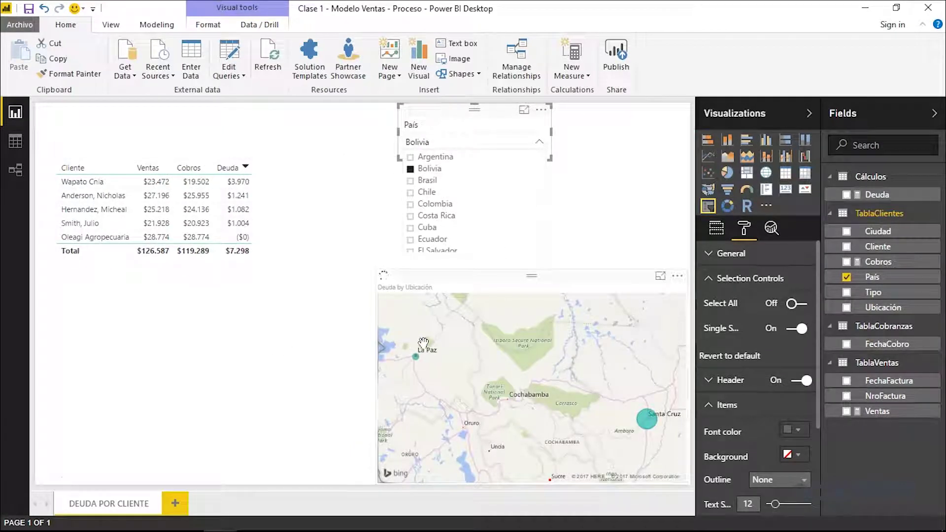
click(433, 215)
scroll(443, 222, down, 3)
click(455, 185)
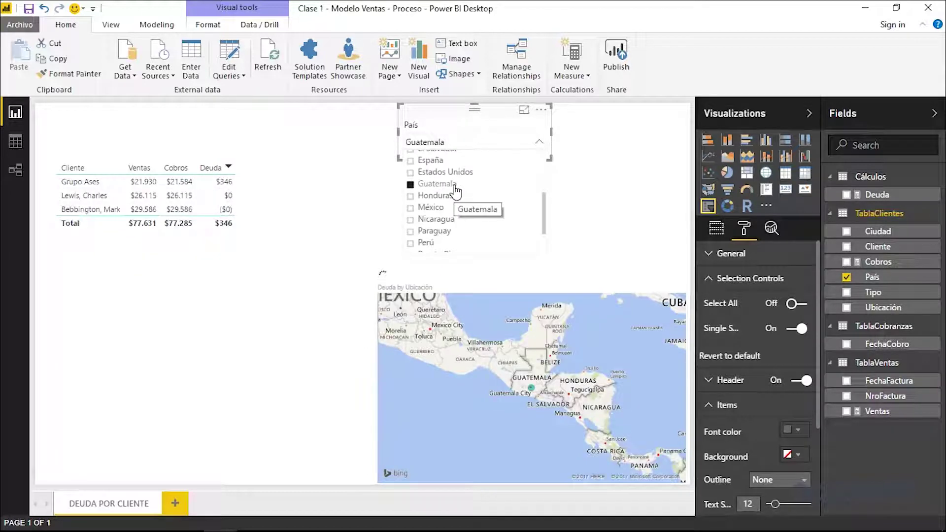
Turn off Single Select and add Honduras, Nicaragua and Paraguay to the País filter
click(788, 328)
click(434, 196)
click(430, 220)
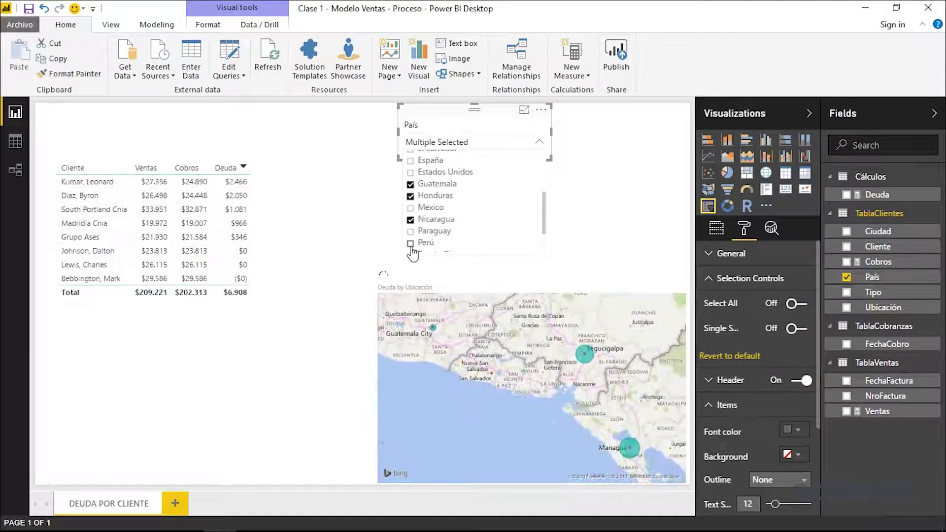
click(429, 231)
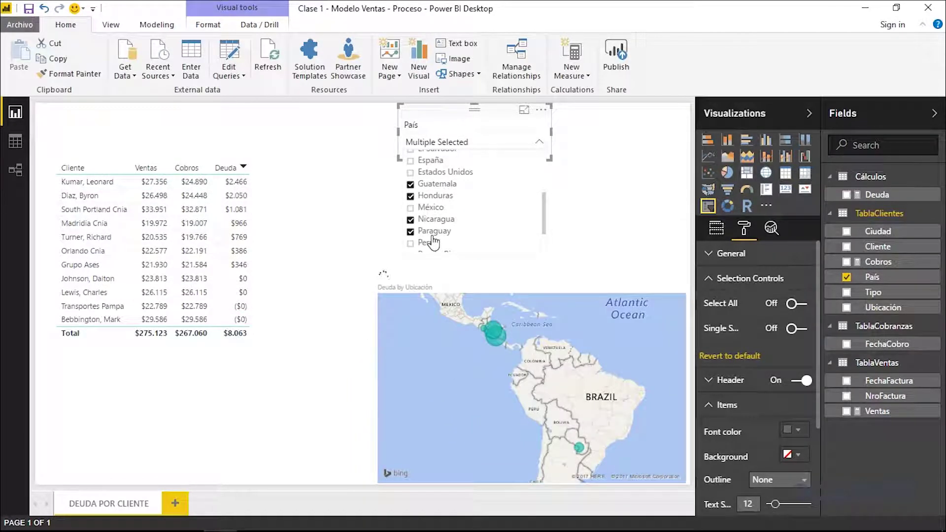
click(497, 144)
drag(487, 118, 502, 127)
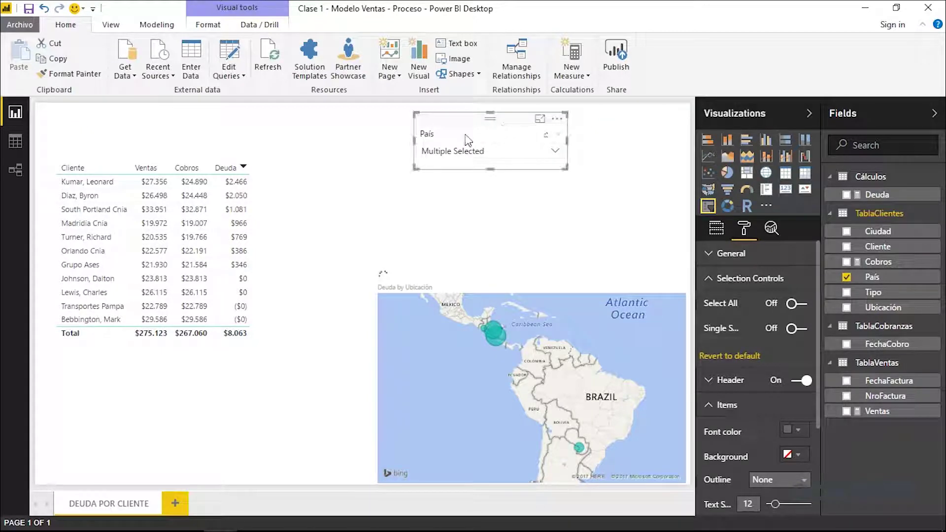
click(147, 175)
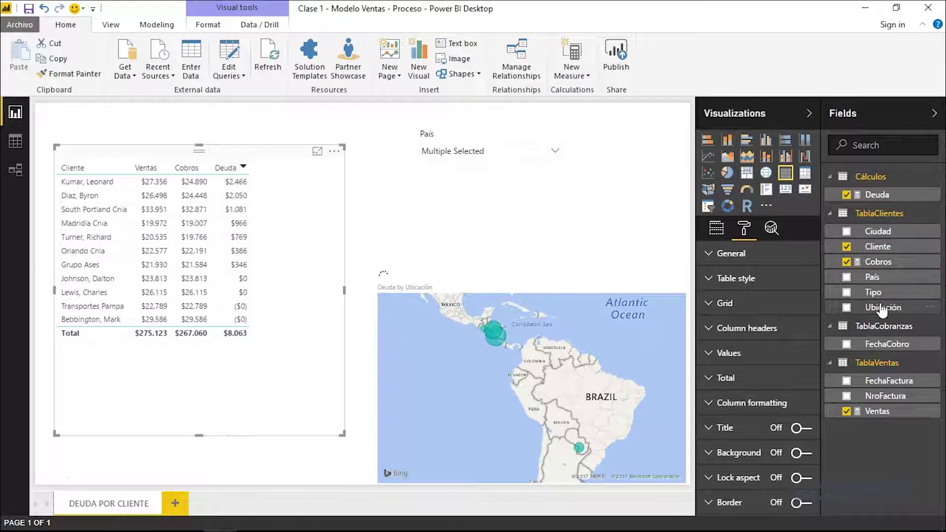
Add Ubicación to the client table and remove the Ventas and Cobros columns
click(719, 235)
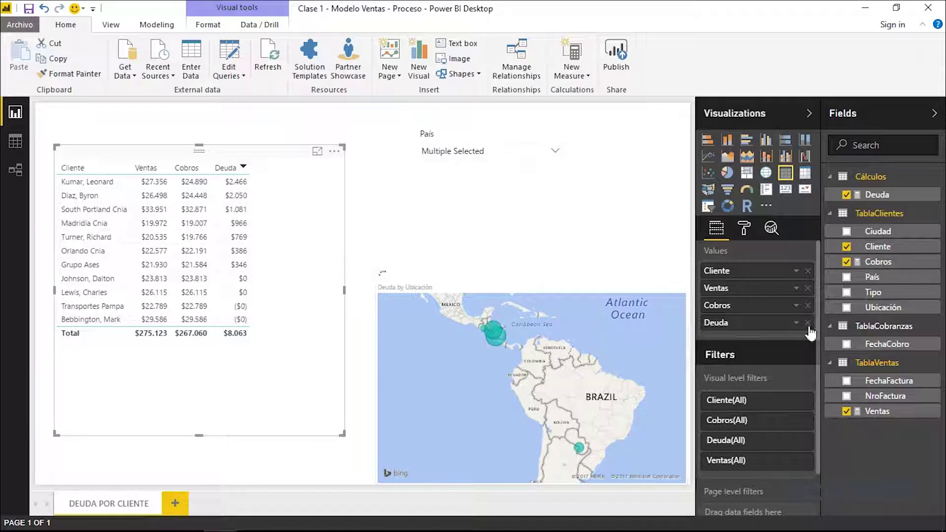
drag(882, 307, 768, 286)
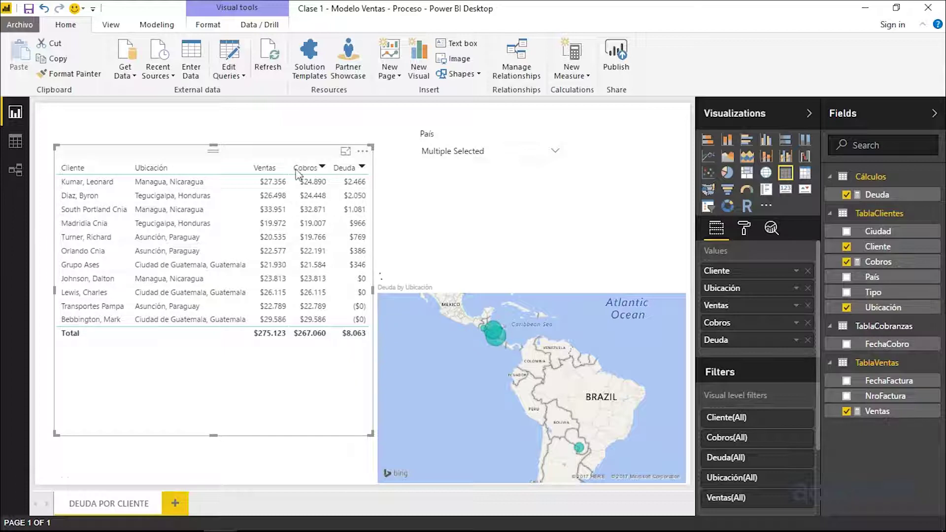
click(807, 305)
click(807, 305)
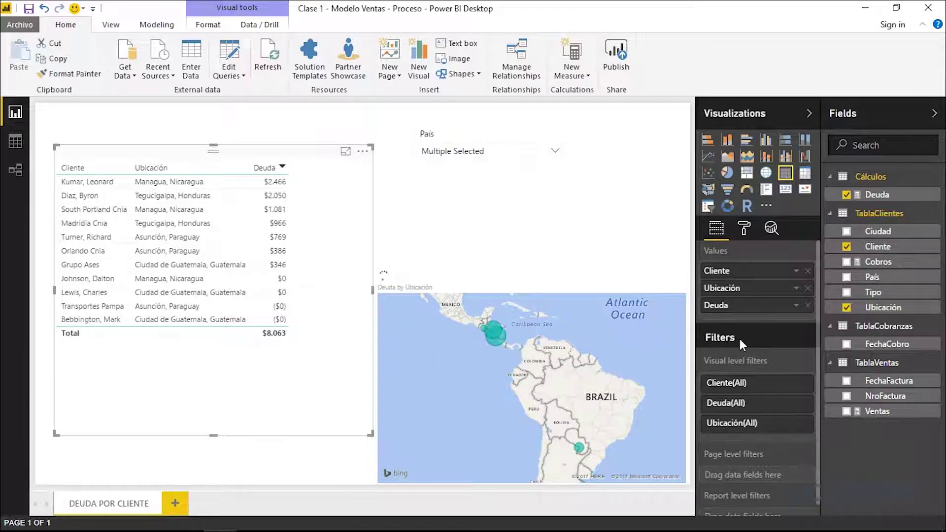
scroll(738, 345, down, 1)
Add a Deuda 'is greater than 0' visual-level filter to the client table
click(742, 394)
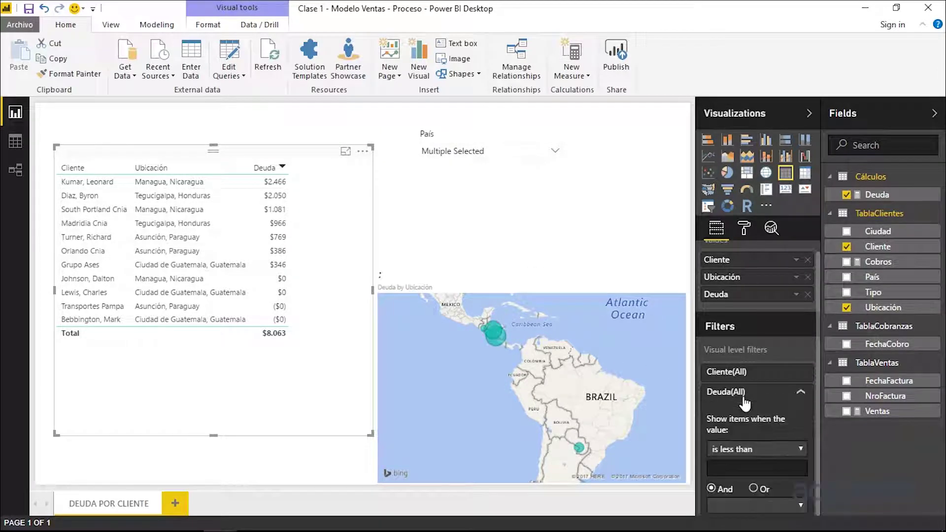
scroll(743, 399, down, 1)
scroll(743, 396, down, 2)
scroll(742, 395, up, 1)
click(745, 361)
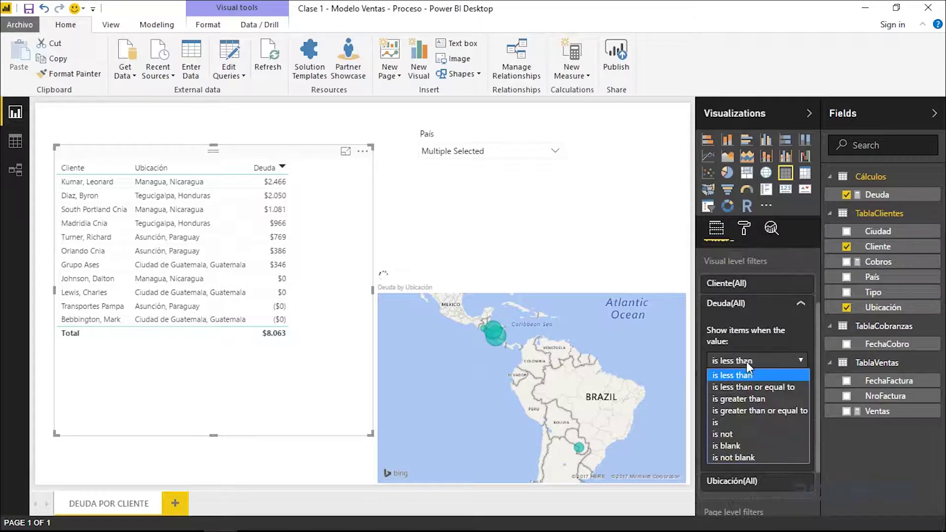
click(738, 397)
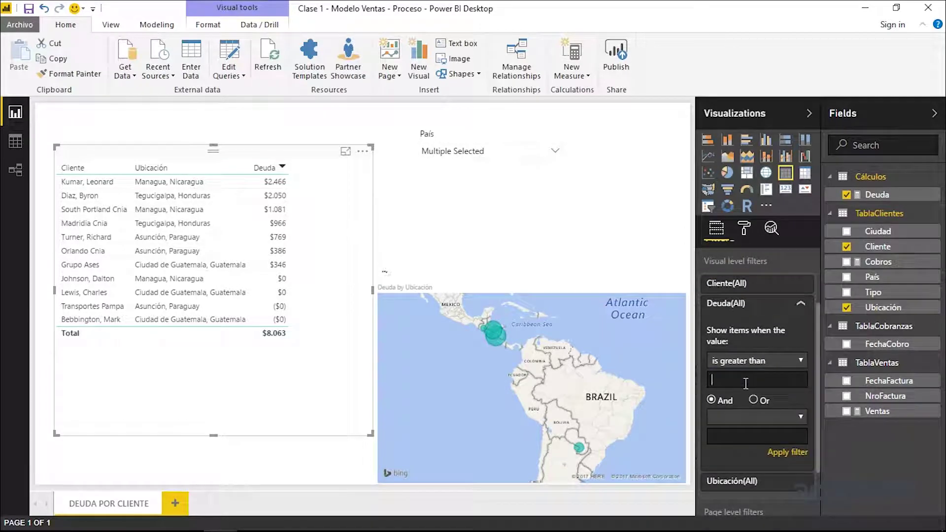
text(0)
key(Return)
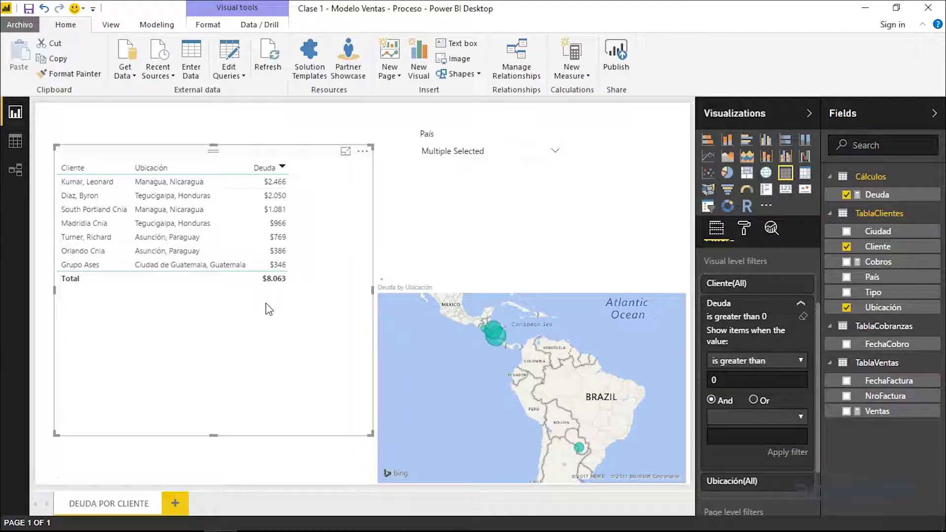
click(495, 140)
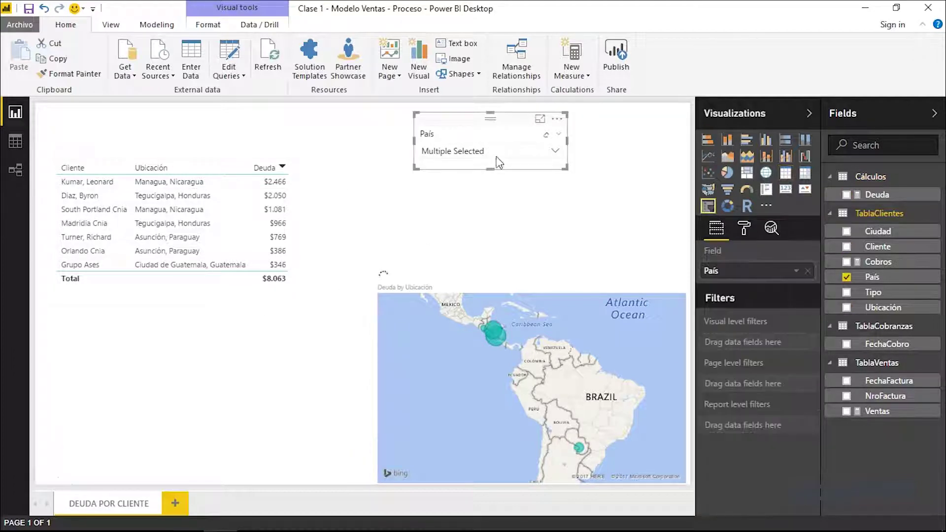
Switch the País slicer to a checkbox list and stretch it to show every country
click(492, 153)
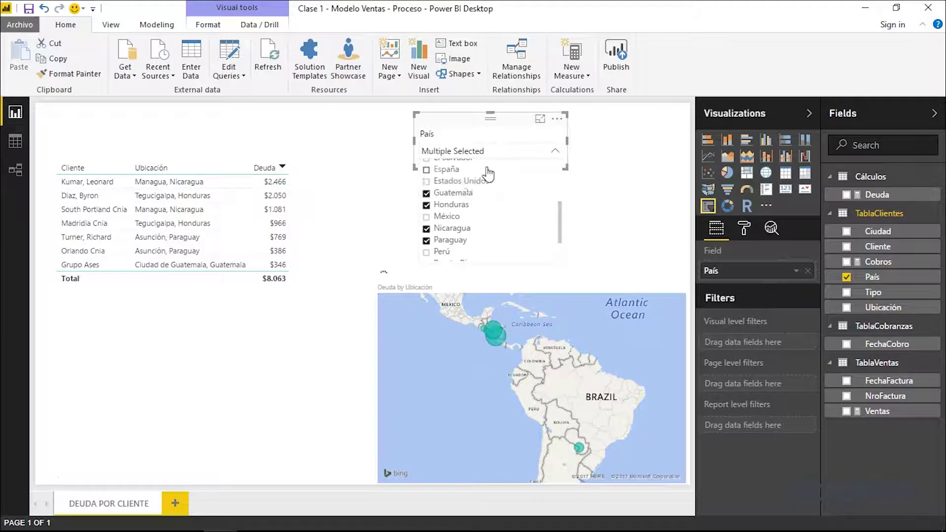
click(487, 154)
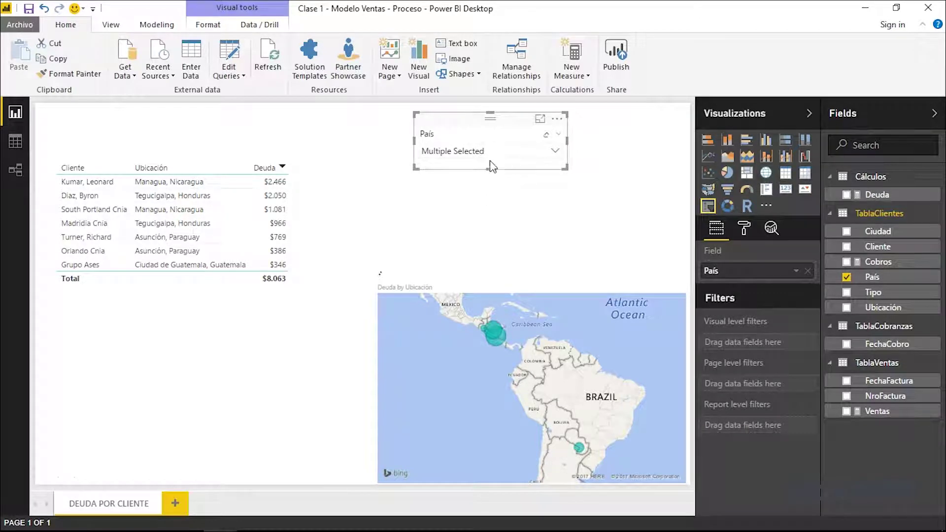
click(558, 134)
click(537, 149)
drag(487, 169, 469, 420)
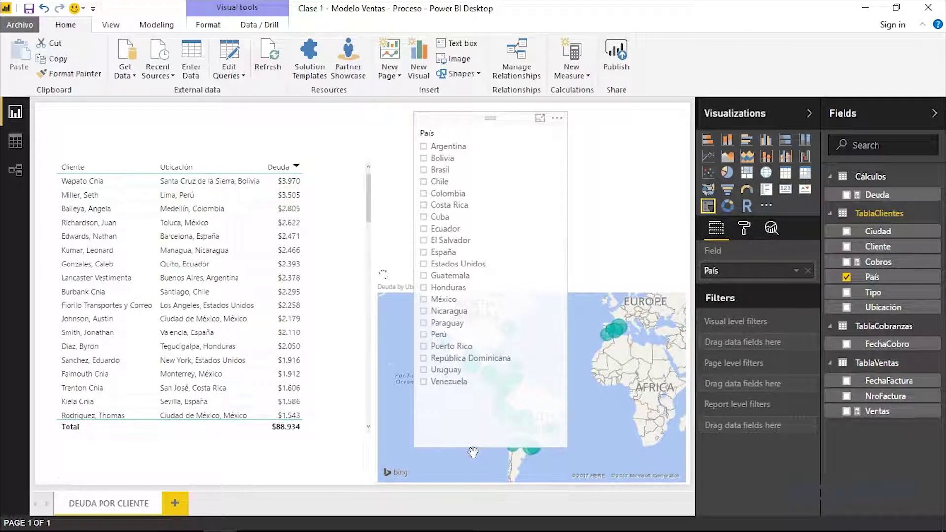
Tick Ecuador, Cuba and Honduras in the País slicer
click(446, 228)
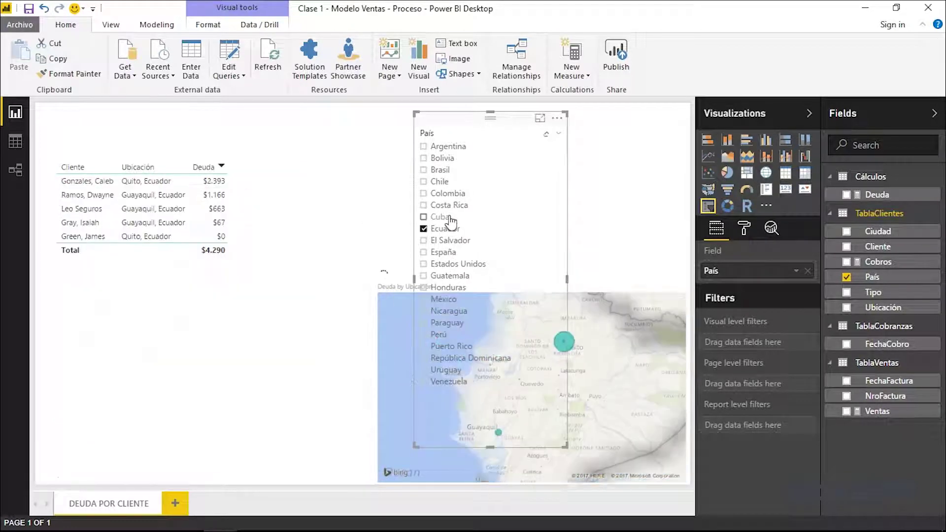
click(440, 217)
click(439, 182)
click(448, 287)
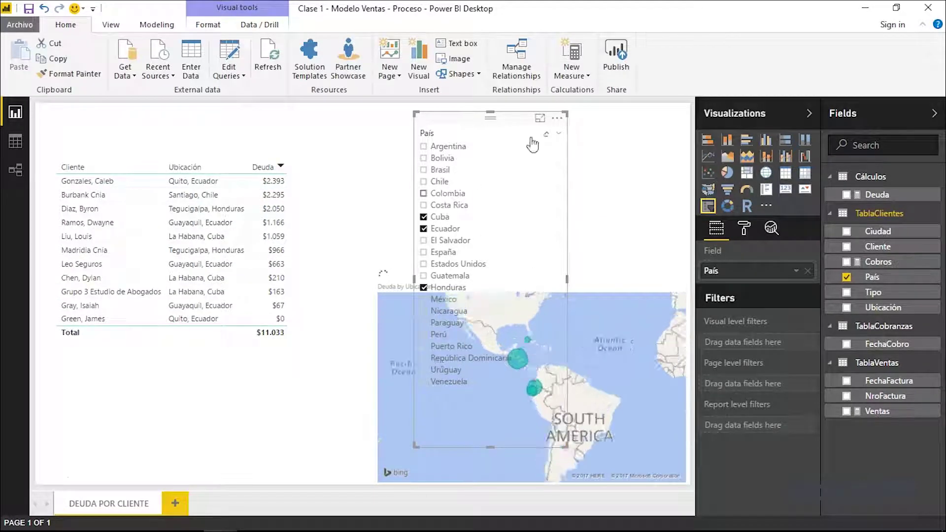
Clear the country selection and turn the País slicer back into a dropdown
click(546, 134)
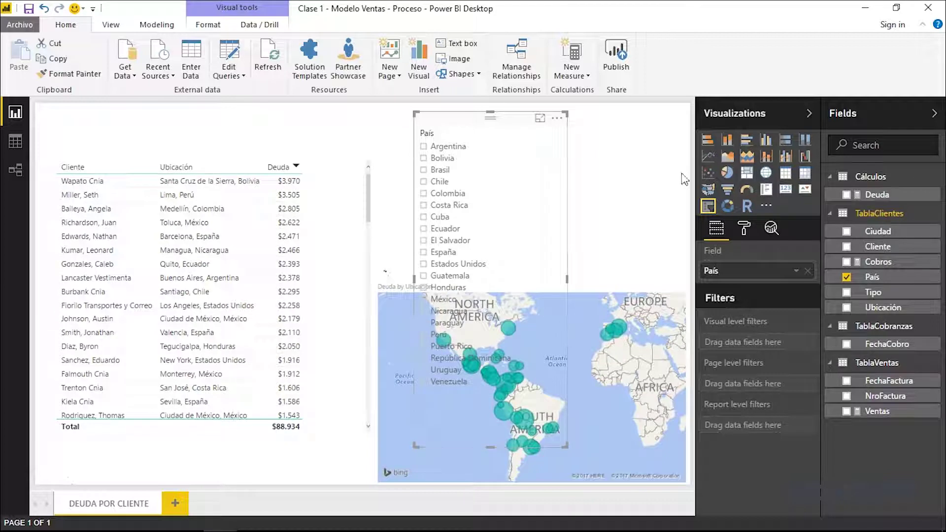
click(558, 133)
click(556, 160)
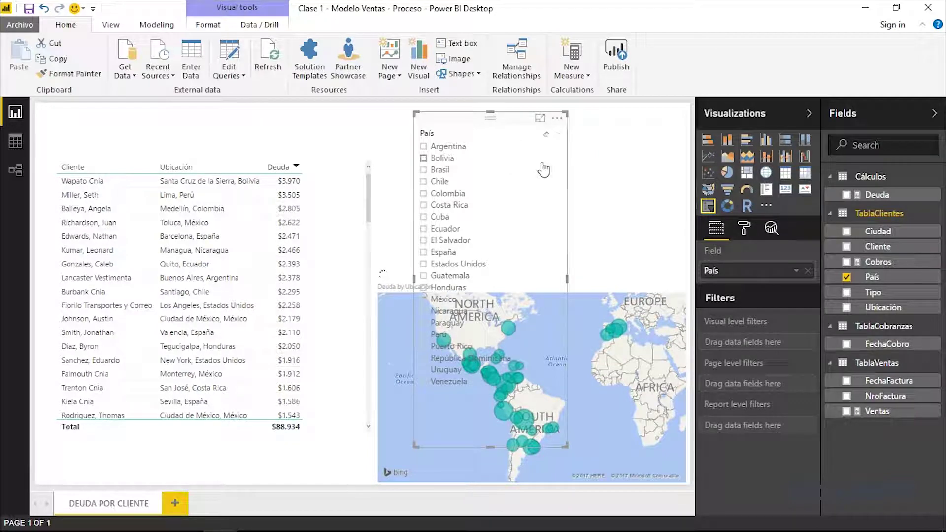
click(744, 228)
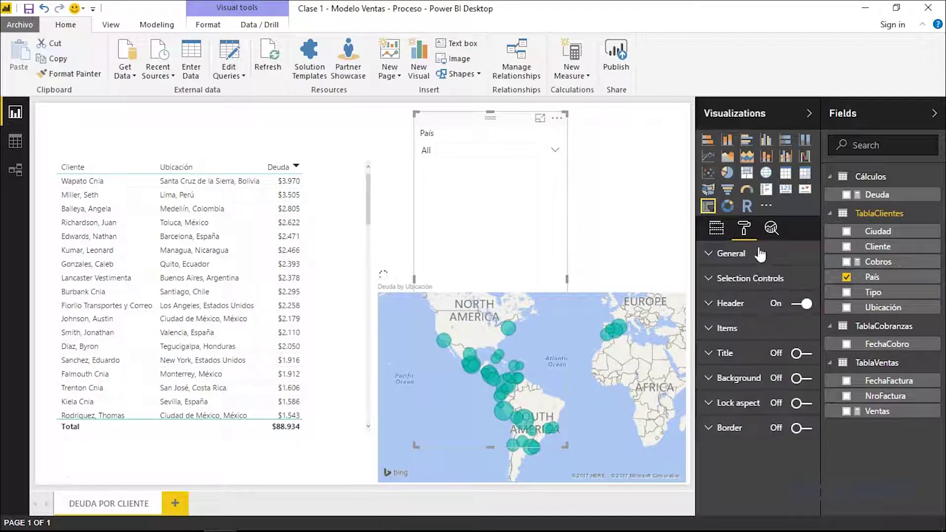
Expand Selection Controls, then shorten the País slicer and move it up-left above the map
click(751, 282)
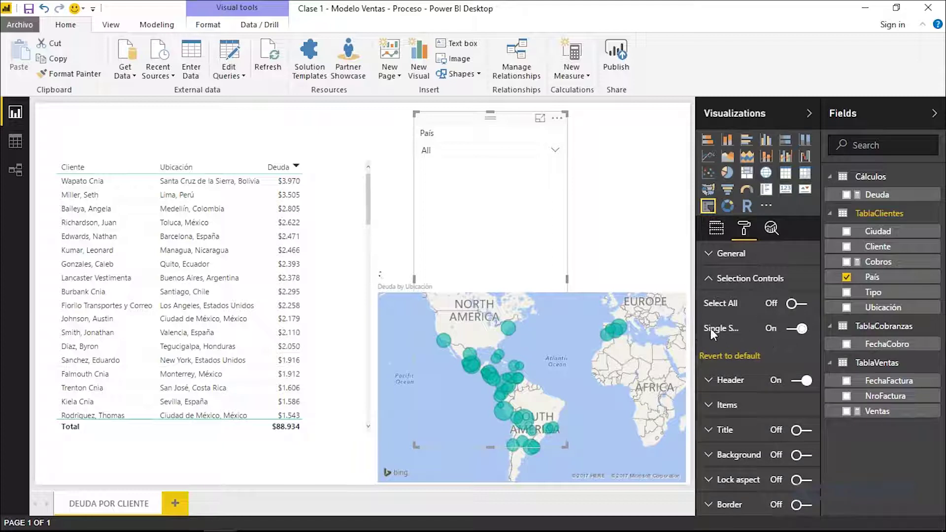
drag(566, 113, 562, 199)
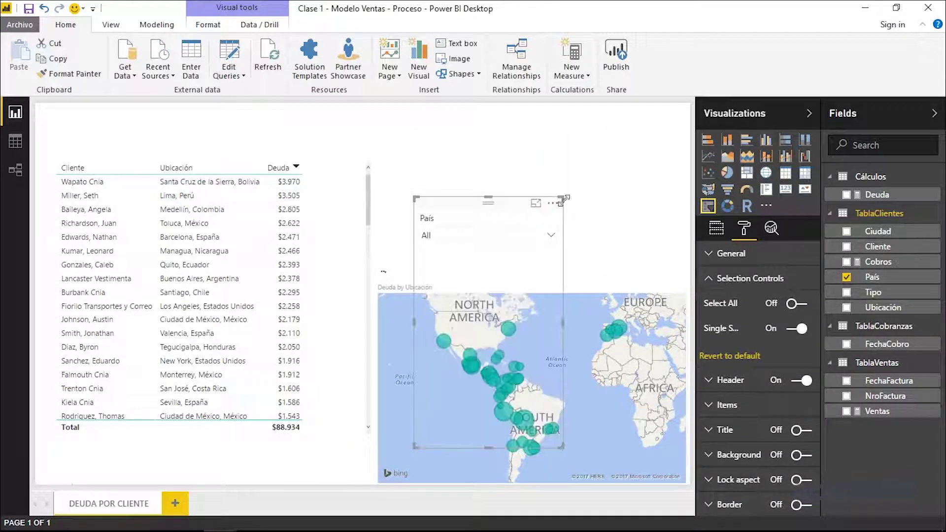
drag(476, 213, 446, 134)
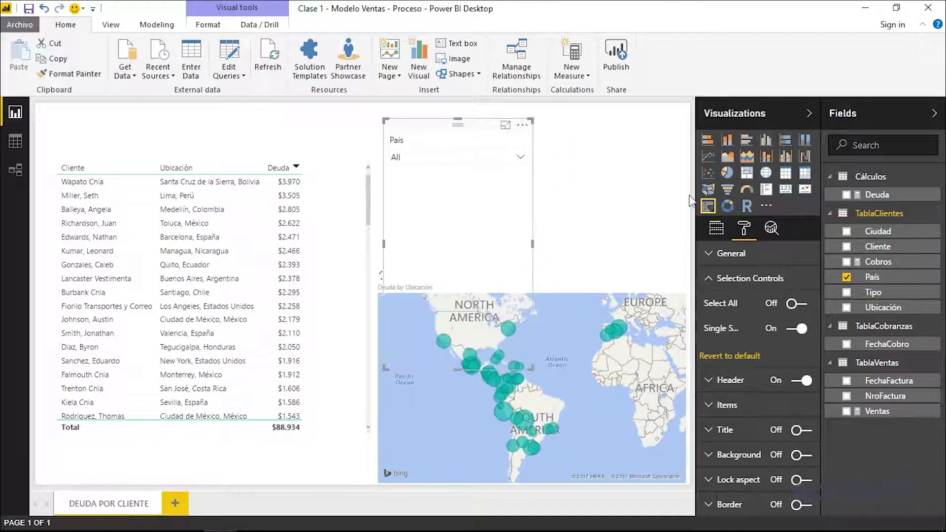
drag(532, 120, 537, 309)
drag(446, 323, 441, 129)
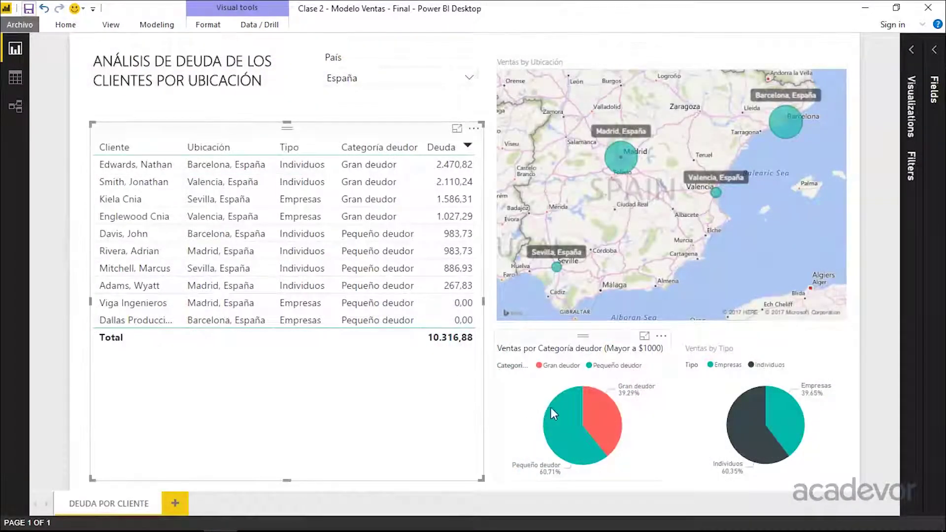
Cross-filter the finished report by the Gran deudor, then the Pequeño deudor pie slice
click(607, 427)
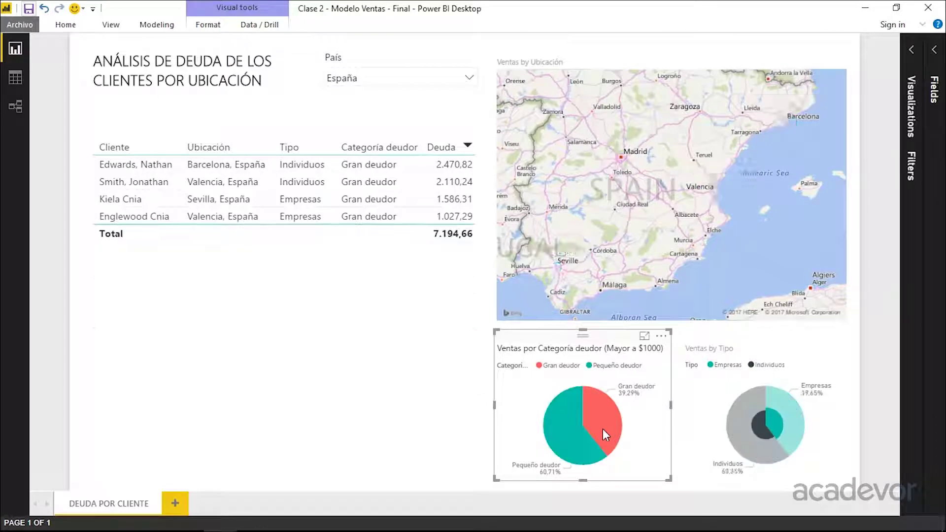
click(568, 440)
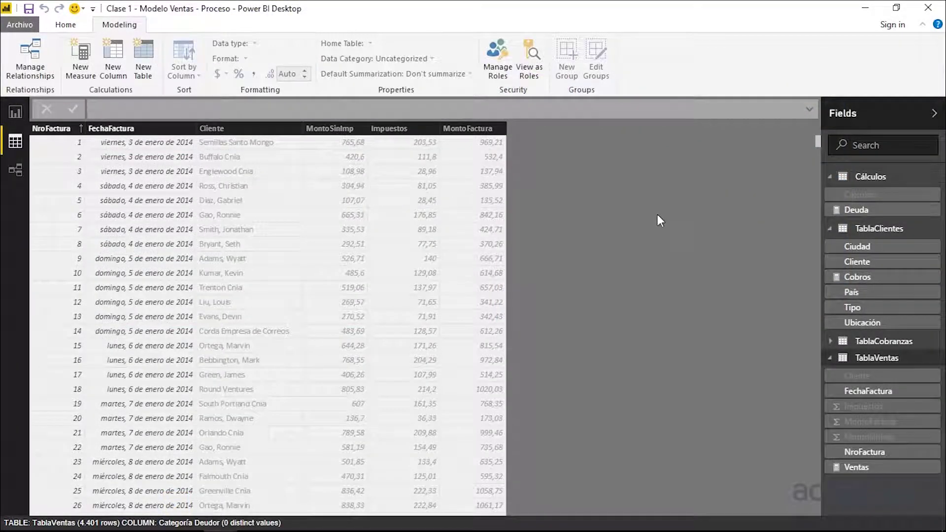
In TablaClientes, create Categoría deudores = IF([Deuda]<1000;"Pequeños deudores";"Grandes deudores")
click(886, 229)
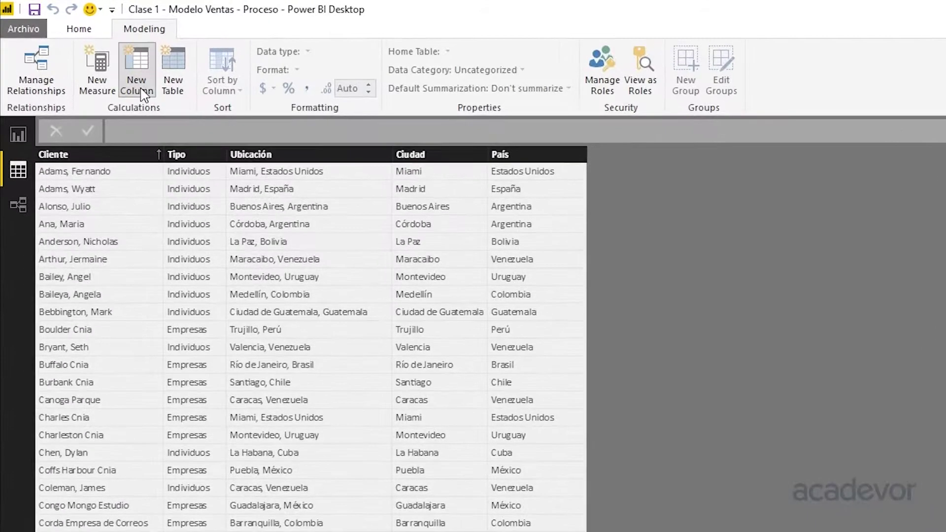
click(128, 129)
double_click(129, 129)
text(Categr)
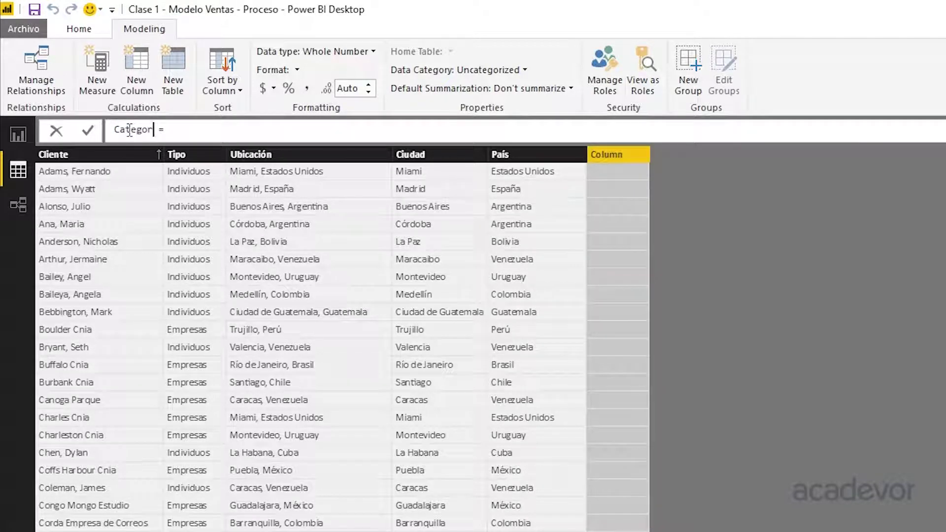
text(deudores)
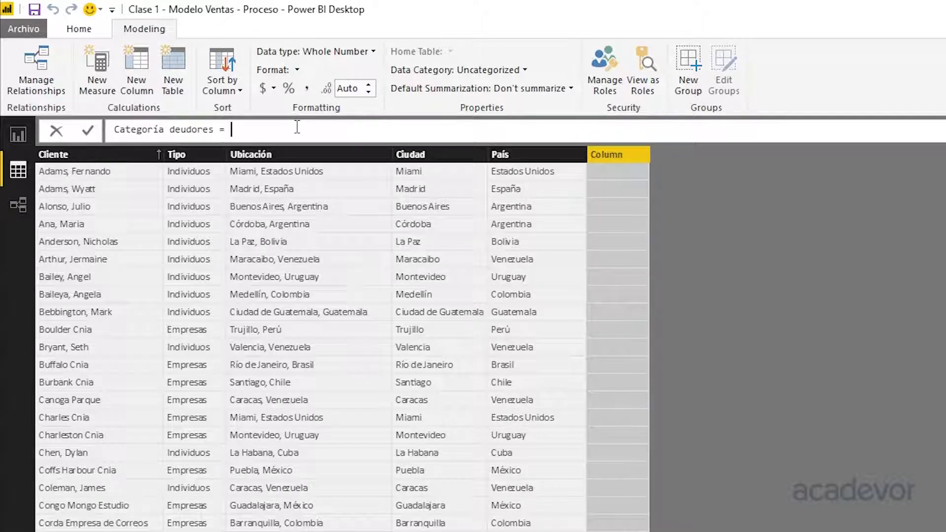
text(IF()
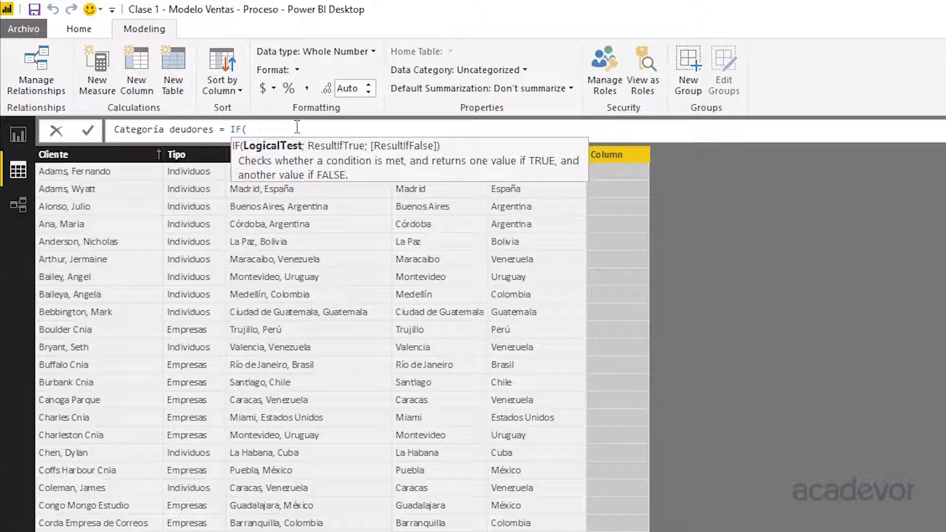
text(deu)
key(Tab)
text(000)
text(;)
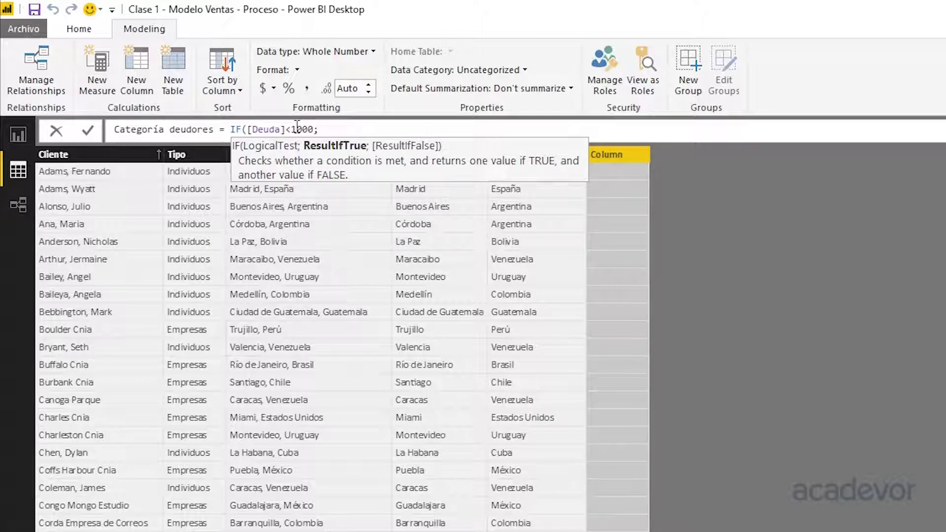
text(Pequeñop)
text(s deudore)
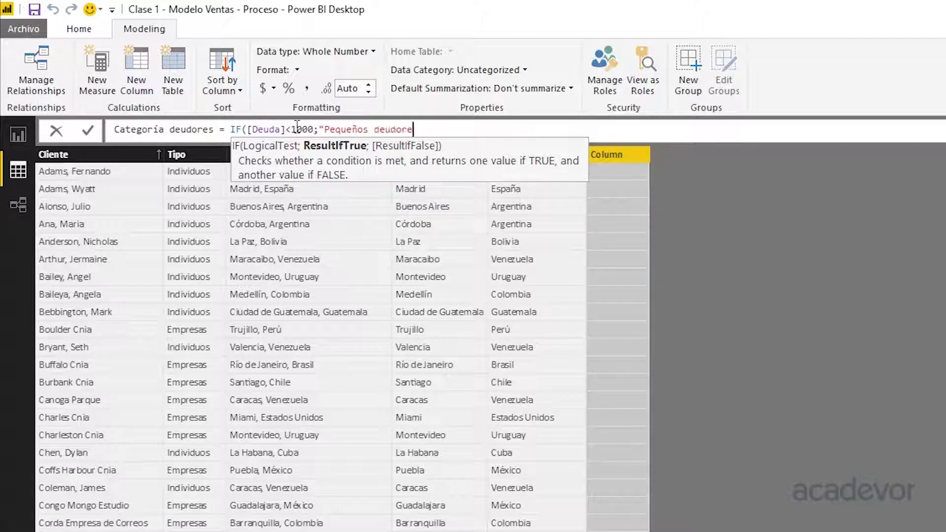
text(s";)
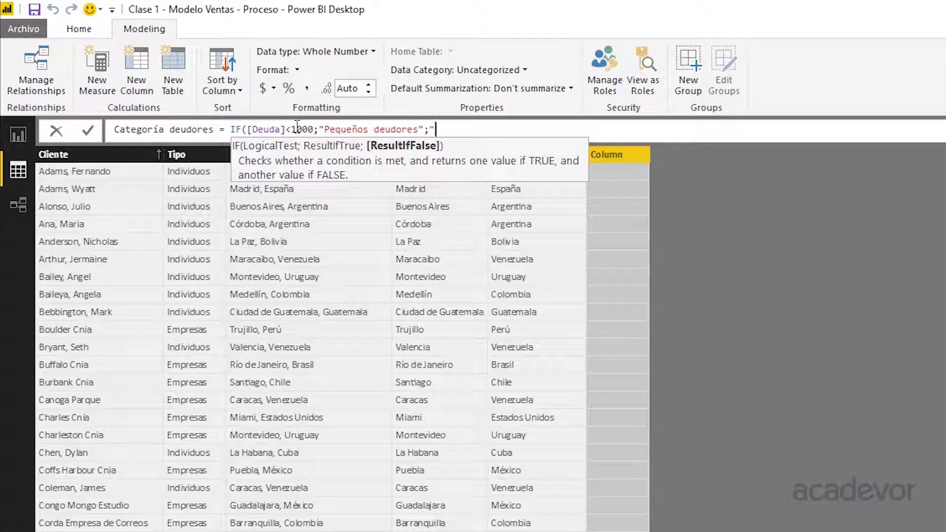
text(Grandes deudores")
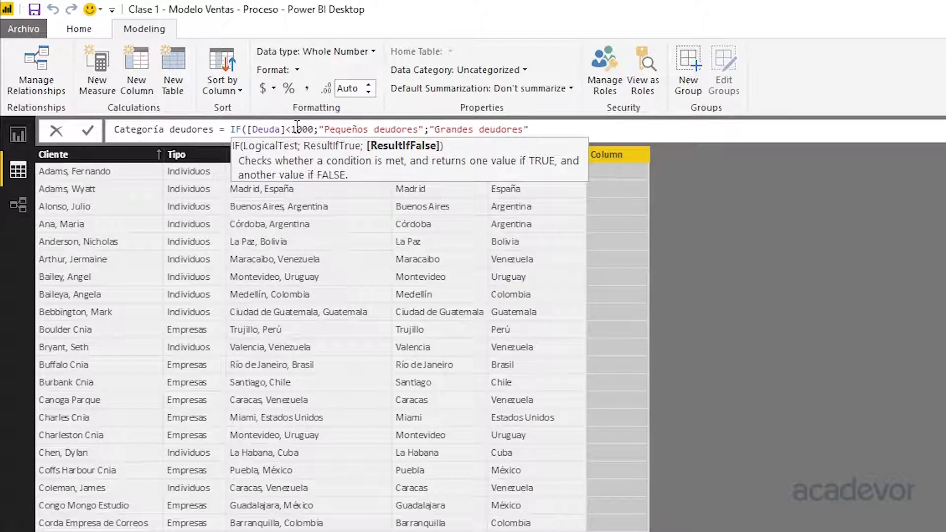
text())
key(Return)
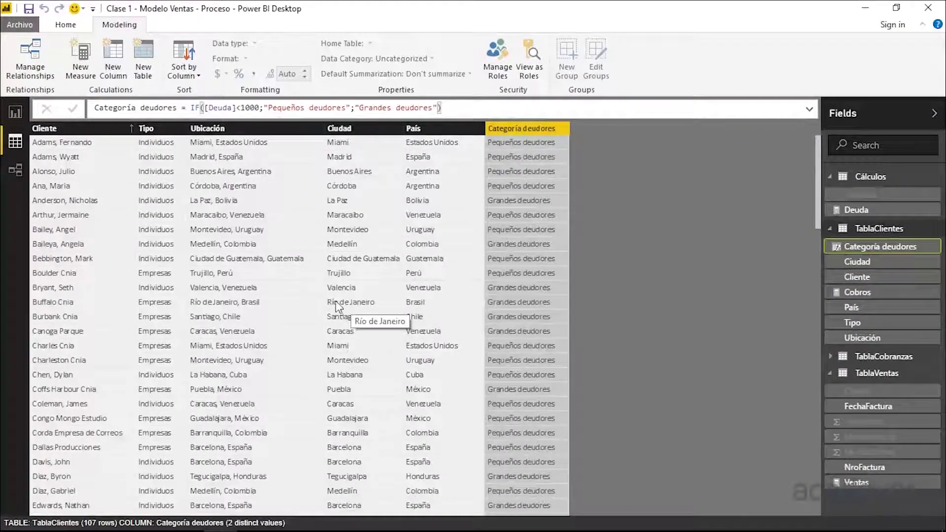
click(15, 111)
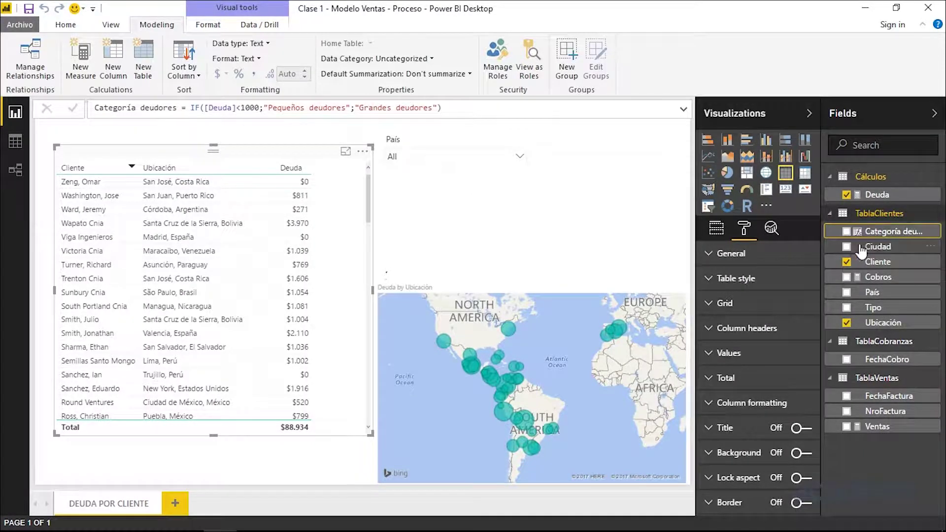
Add Categoría deudores to the client table, remove Ubicación, and sort by Deuda descending
mouse_move(856, 244)
mouse_down()
mouse_move(873, 236)
mouse_move(167, 232)
mouse_move(177, 232)
mouse_up()
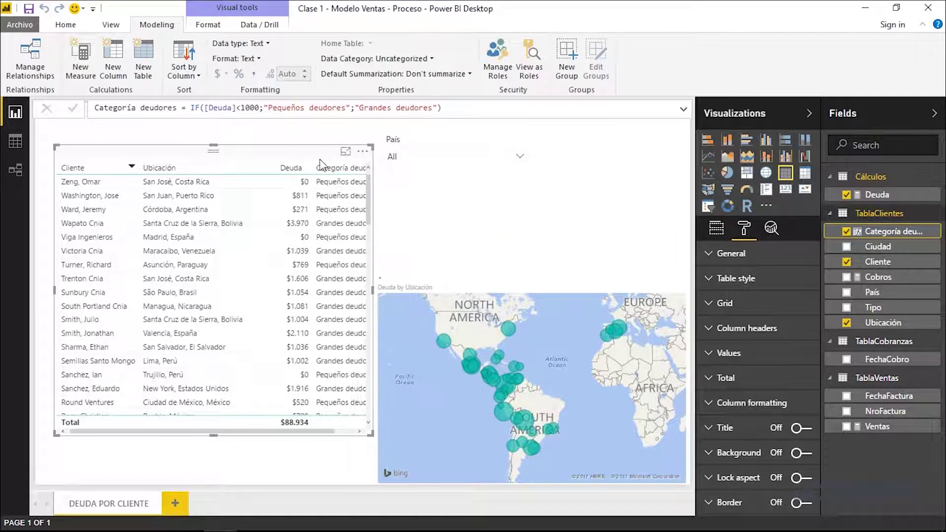
drag(736, 307, 734, 291)
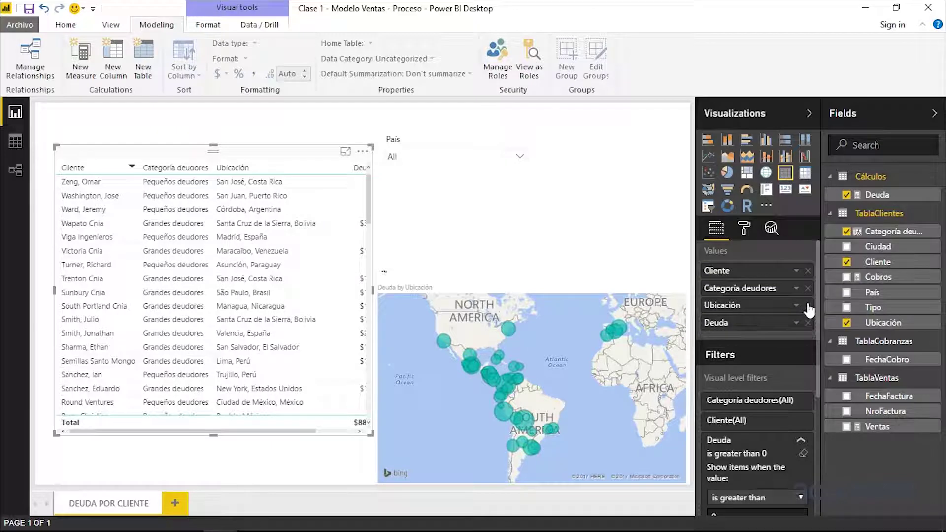
click(807, 306)
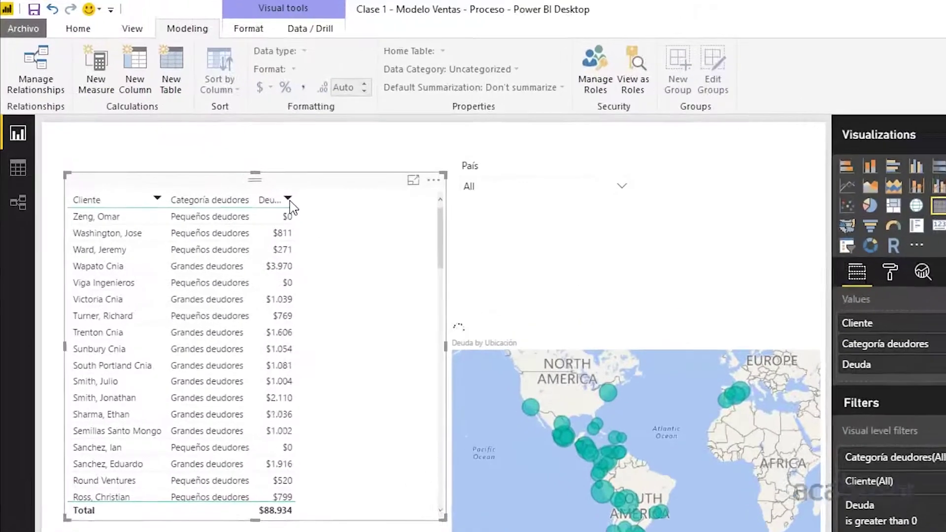
click(236, 168)
scroll(266, 367, down, 2)
scroll(266, 367, down, 3)
scroll(266, 367, down, 5)
scroll(266, 364, down, 3)
scroll(275, 362, down, 4)
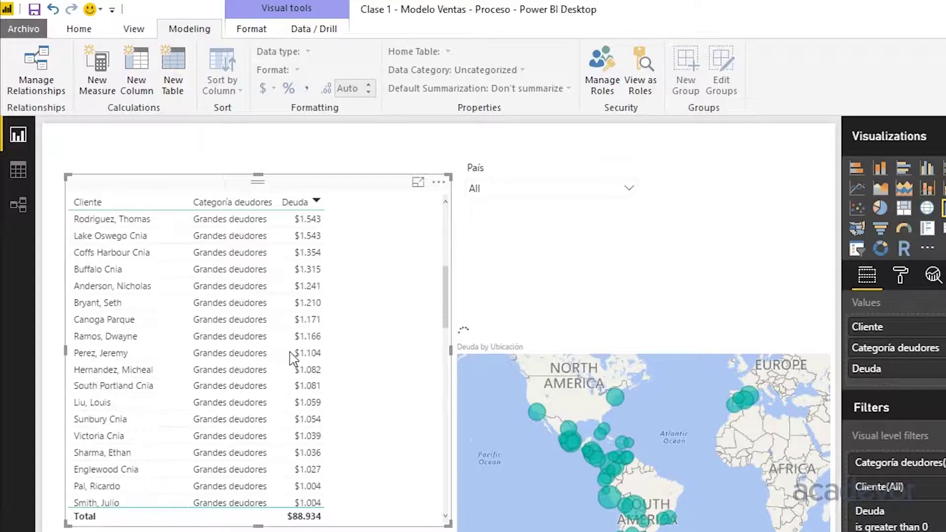
scroll(305, 354, down, 4)
scroll(305, 354, down, 4)
scroll(305, 355, down, 4)
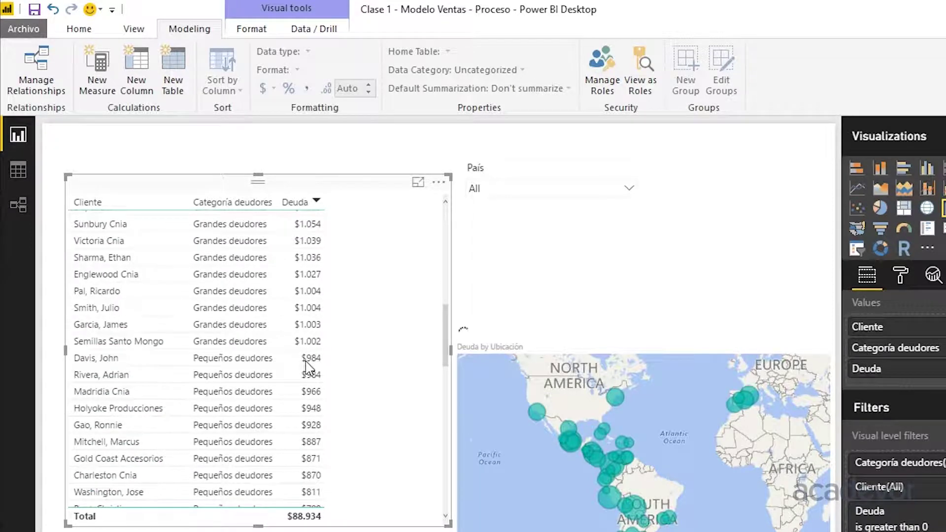
scroll(271, 338, down, 3)
scroll(269, 355, down, 4)
scroll(266, 376, down, 4)
scroll(275, 375, up, 2)
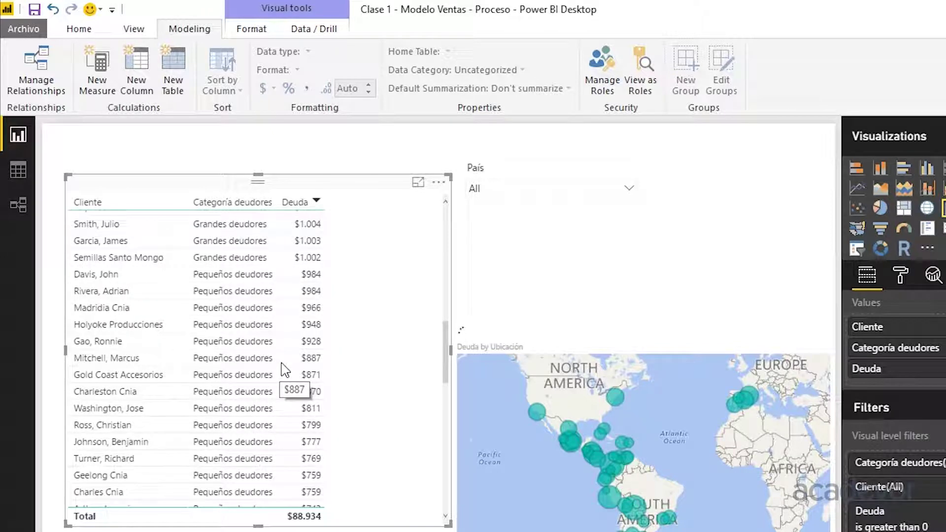
Narrow the client table, move the País slicer left and the map to the top right
drag(449, 351, 349, 352)
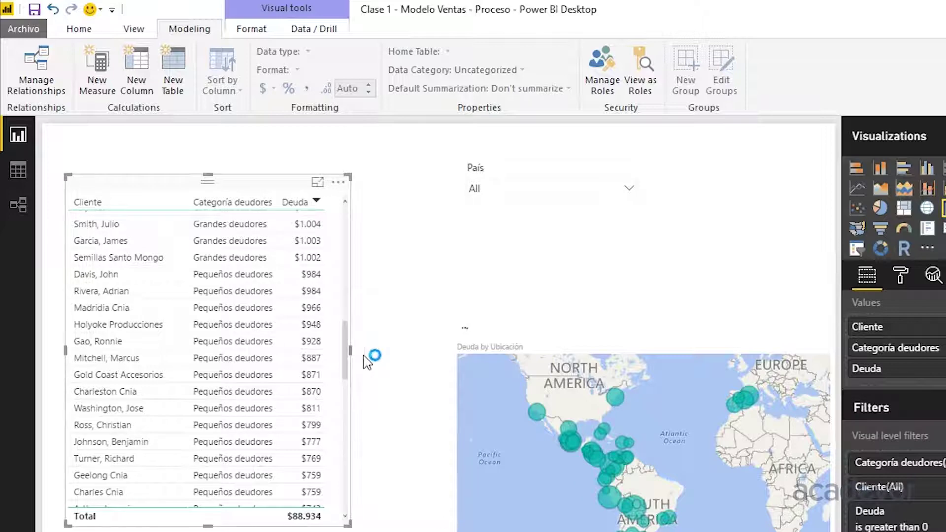
drag(544, 164, 340, 143)
drag(642, 331, 523, 118)
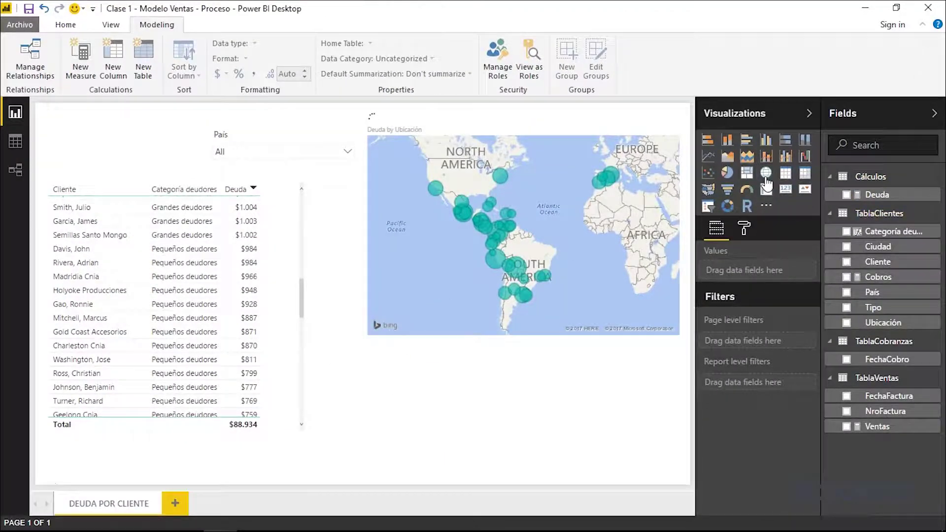
Insert a pie chart under the map with Categoría deudores as Legend and Deuda as Values
click(728, 175)
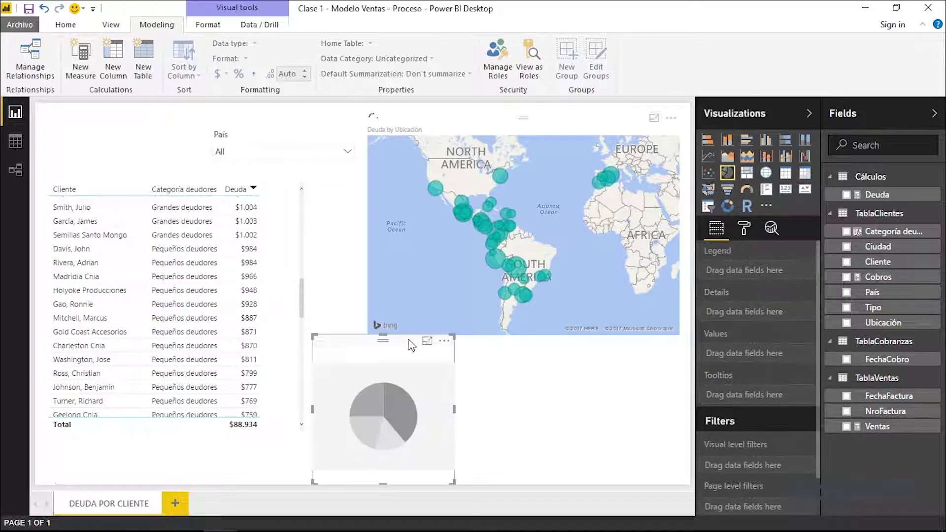
drag(513, 337, 515, 348)
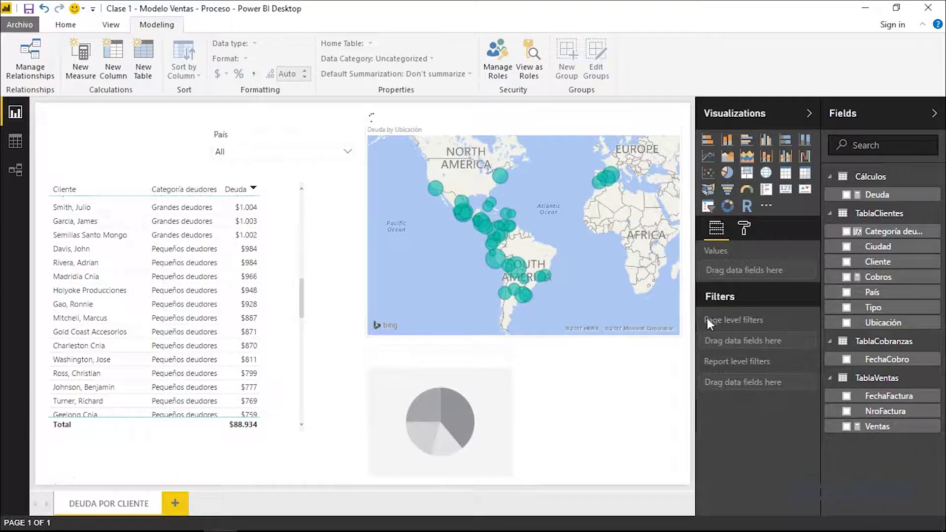
mouse_move(887, 231)
mouse_down()
mouse_move(836, 266)
mouse_move(788, 274)
mouse_up()
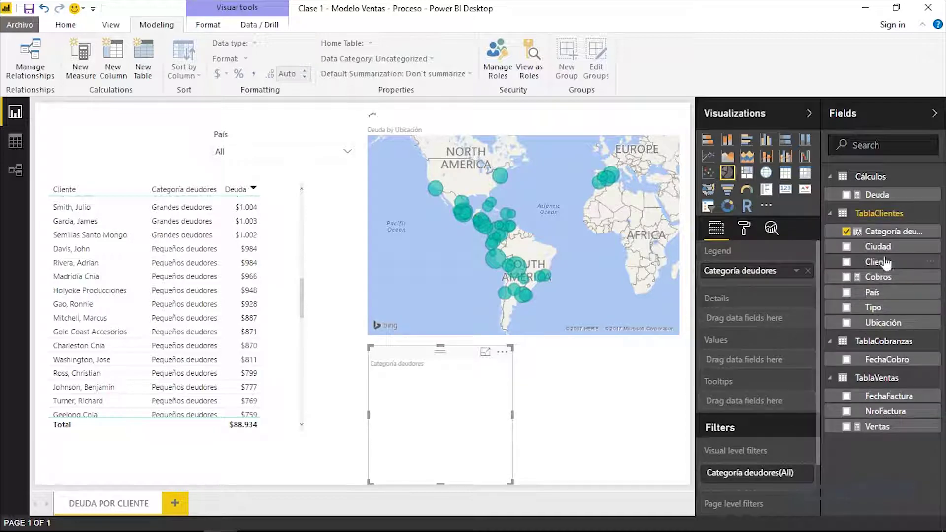
mouse_move(877, 195)
mouse_down()
mouse_move(760, 367)
mouse_move(770, 365)
mouse_up()
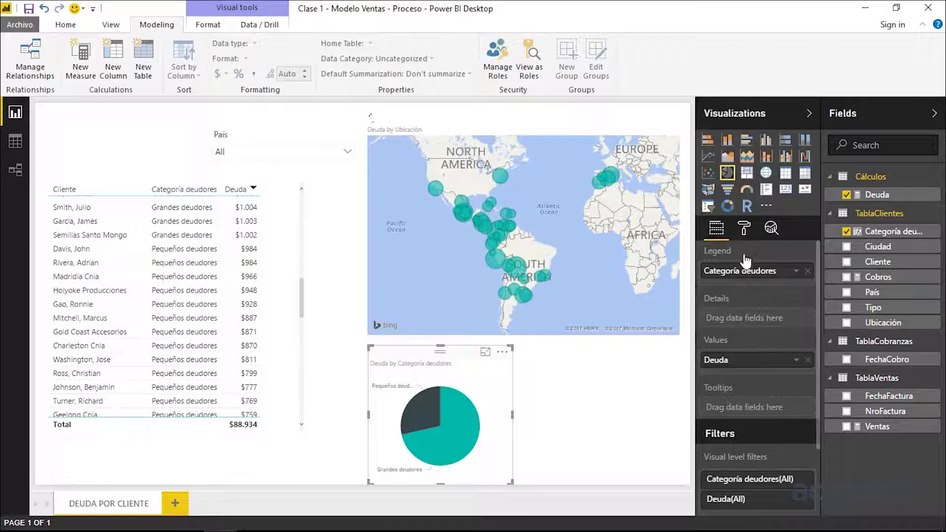
Set the pie's detail labels to category, percent of total, at text size 12
click(744, 228)
click(758, 310)
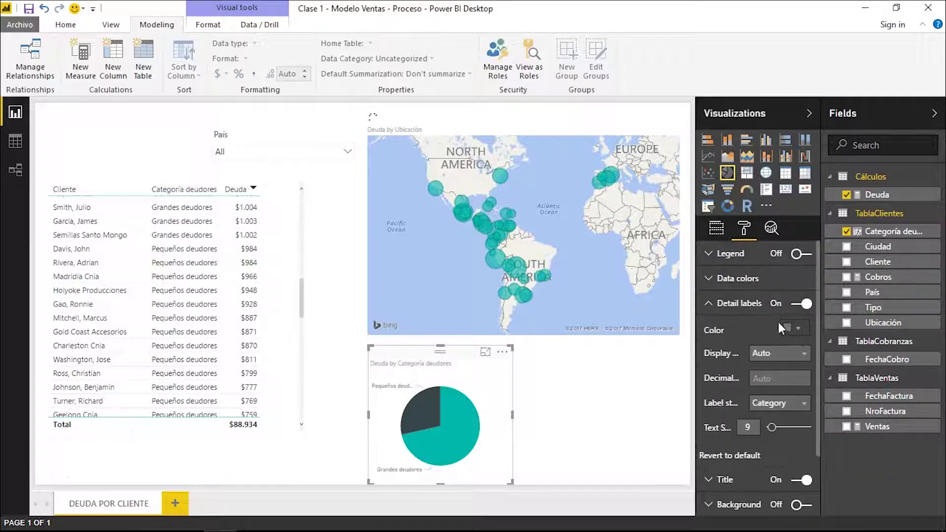
click(774, 404)
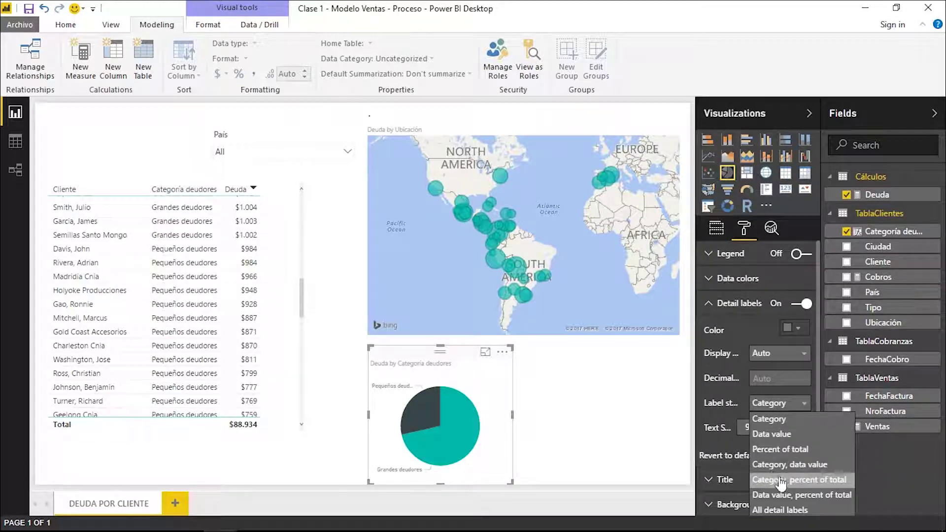
click(798, 480)
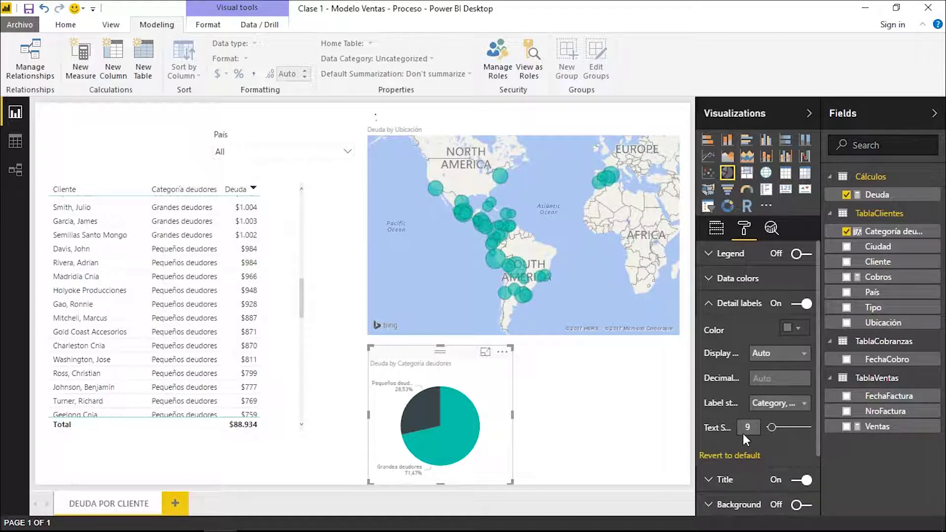
text(12)
key(Return)
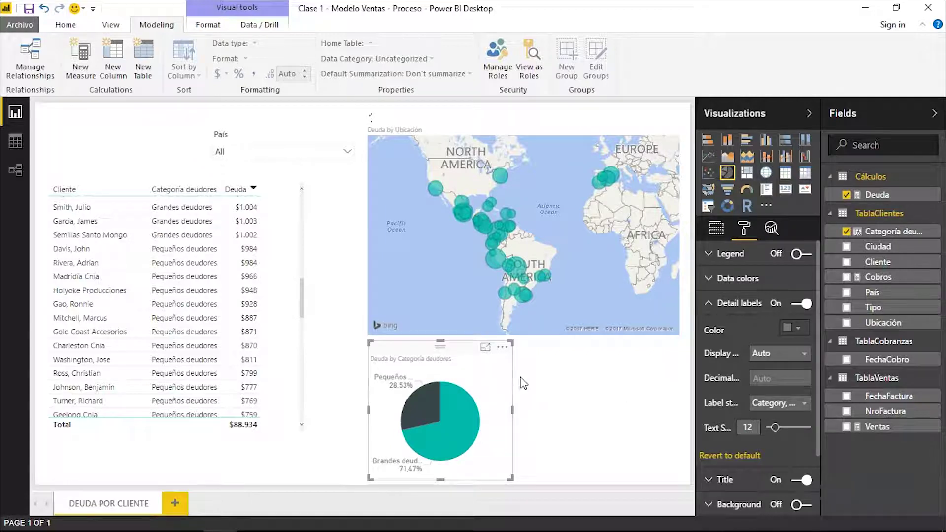
Duplicate the pie chart and place the copy to the right of the original
key(ctrl+c)
key(ctrl+v)
drag(614, 362, 610, 366)
click(716, 228)
Split the duplicate pie by Tipo and colour the Empresas slice red
drag(872, 308, 773, 289)
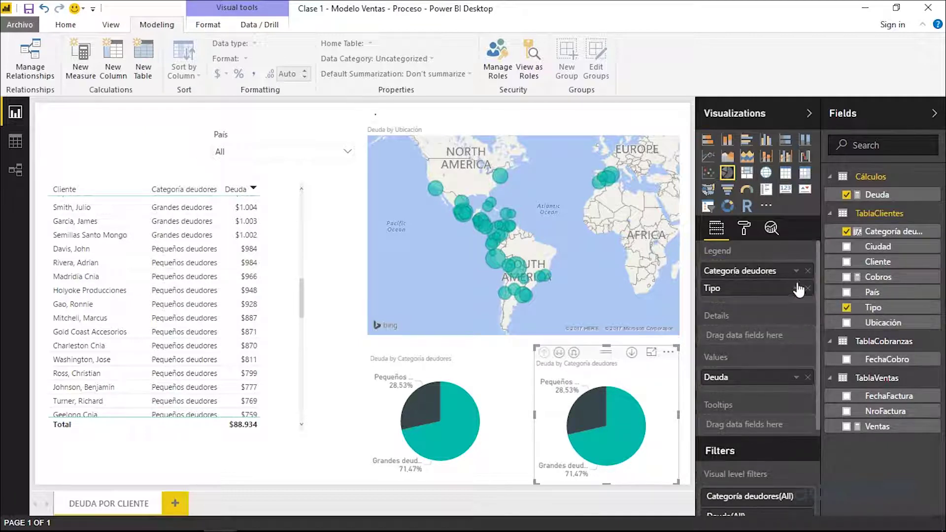
click(744, 228)
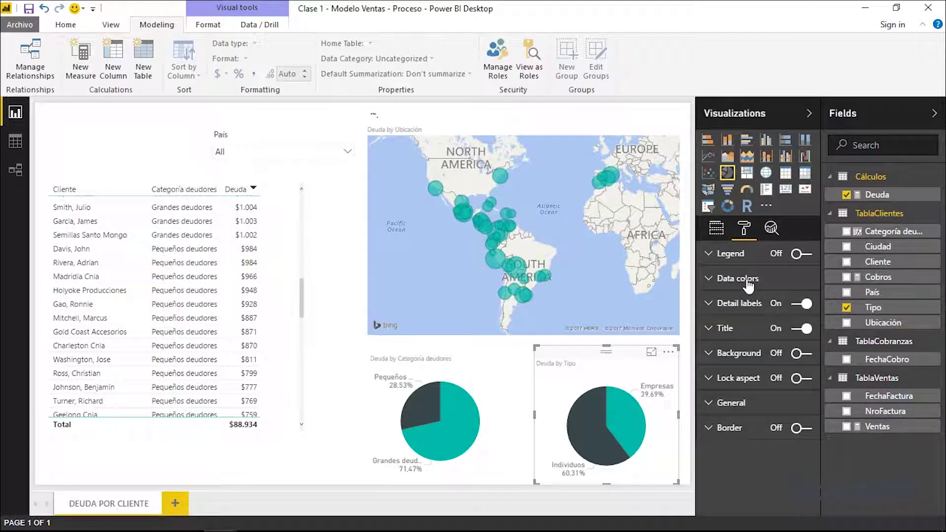
click(747, 278)
click(793, 306)
click(733, 317)
Retitle the first pie 'Deuda por Categoría (Mayores o menores a $1000)'
click(475, 374)
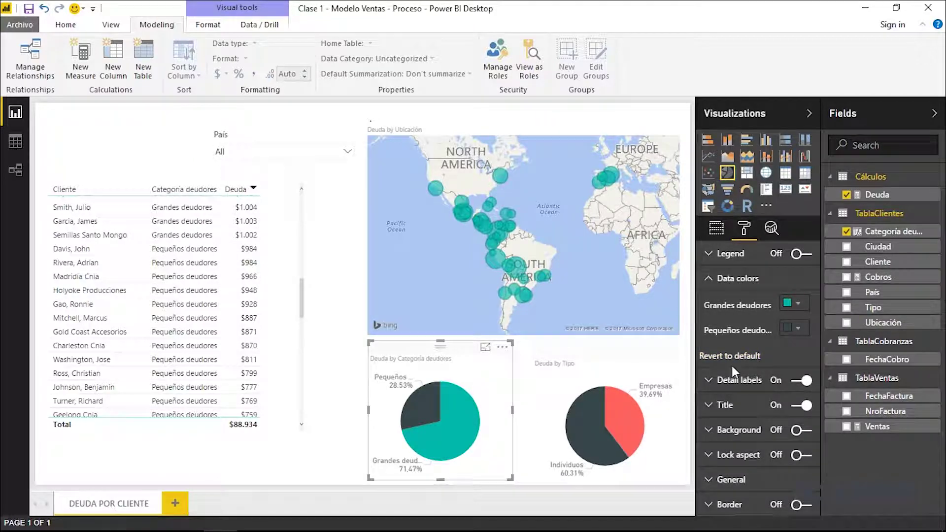
click(733, 405)
scroll(756, 397, down, 3)
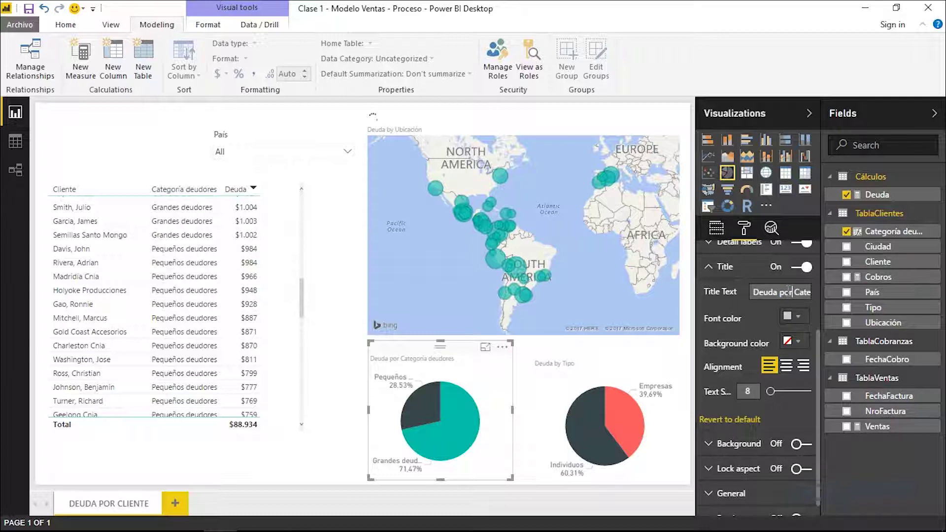
click(808, 290)
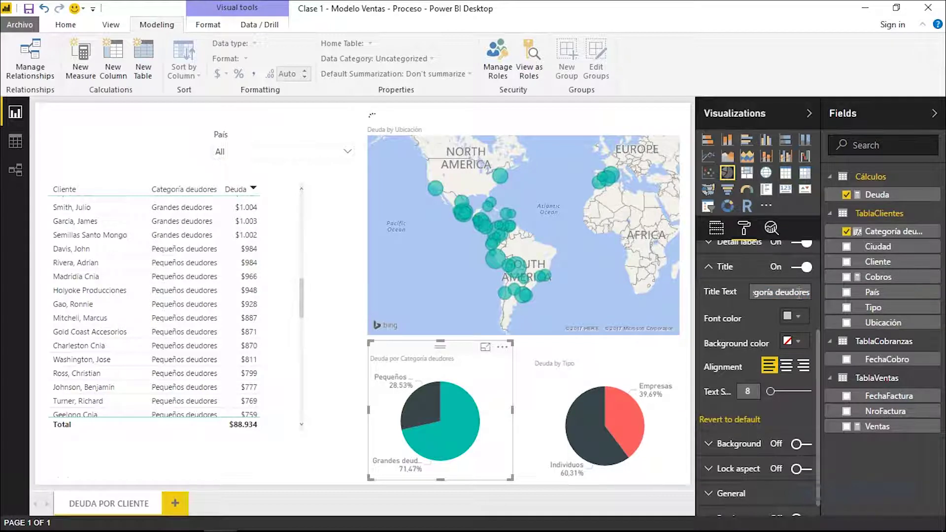
text((Mayores a $1000)
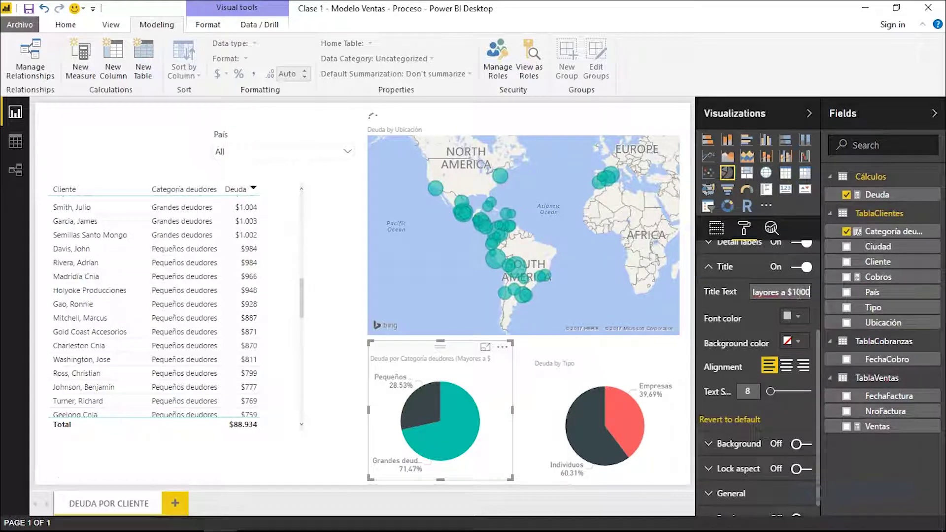
text( y menora $1000es)
key(Home)
key(ctrl+Right)
key(ctrl+Right)
key(ctrl+Right)
key(BackSpace)
key(BackSpace)
key(BackSpace)
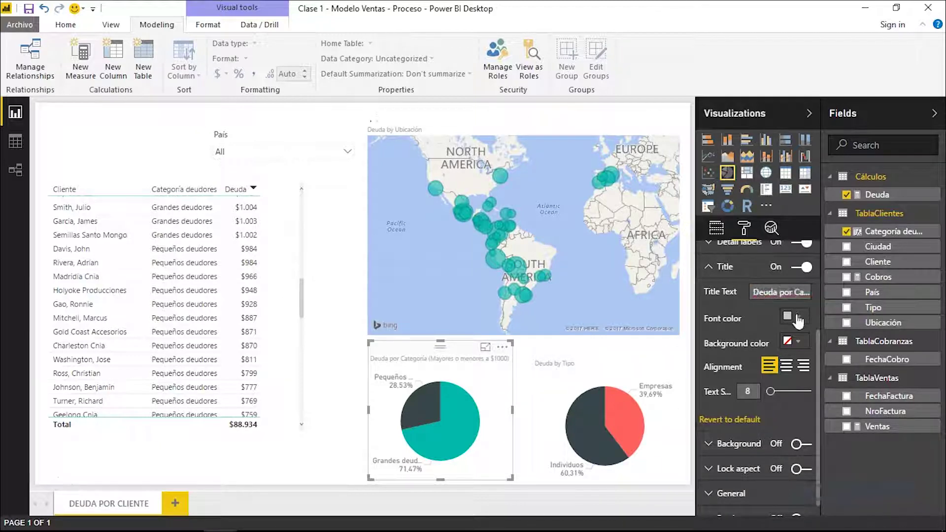
click(349, 423)
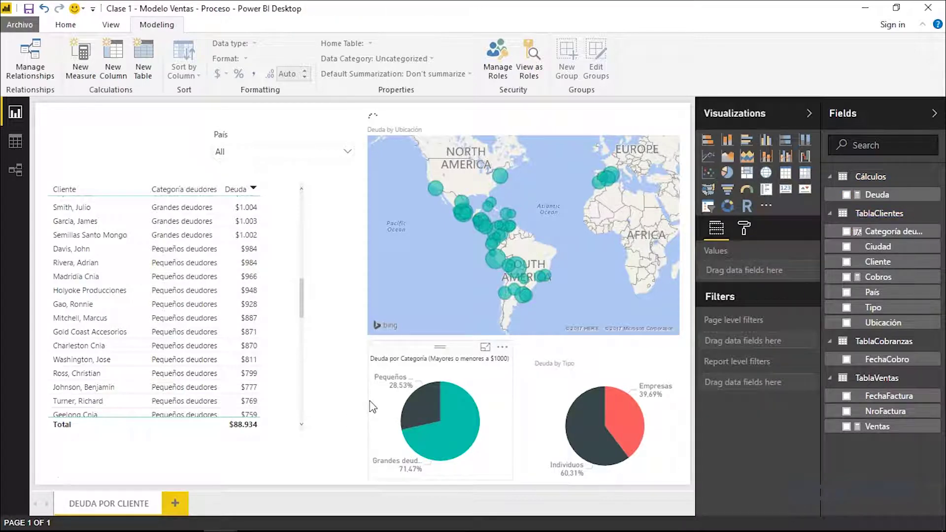
Check the debt map's zoom settings in its formatting options
click(471, 360)
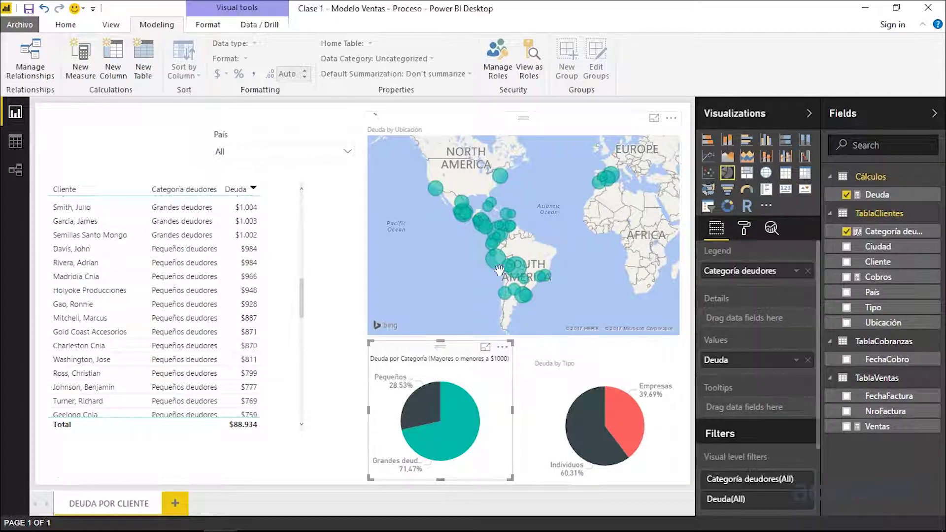
click(542, 124)
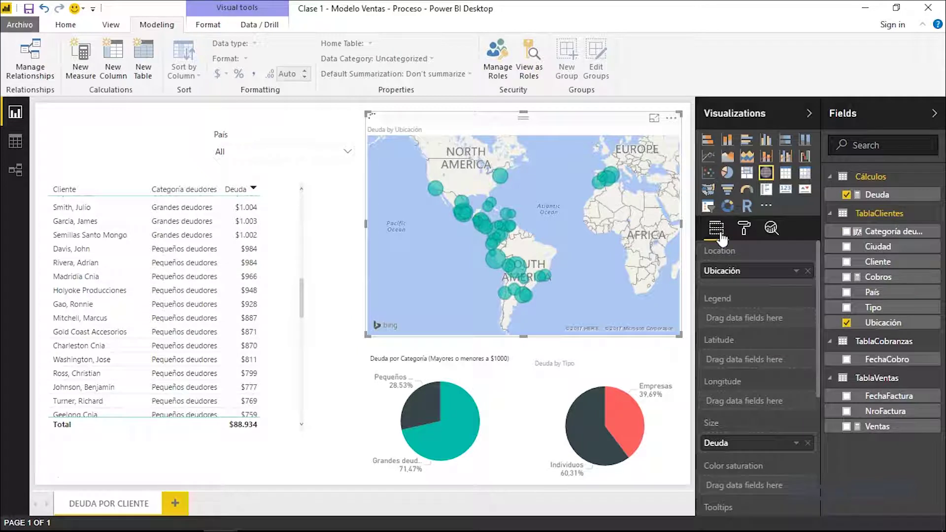
click(743, 227)
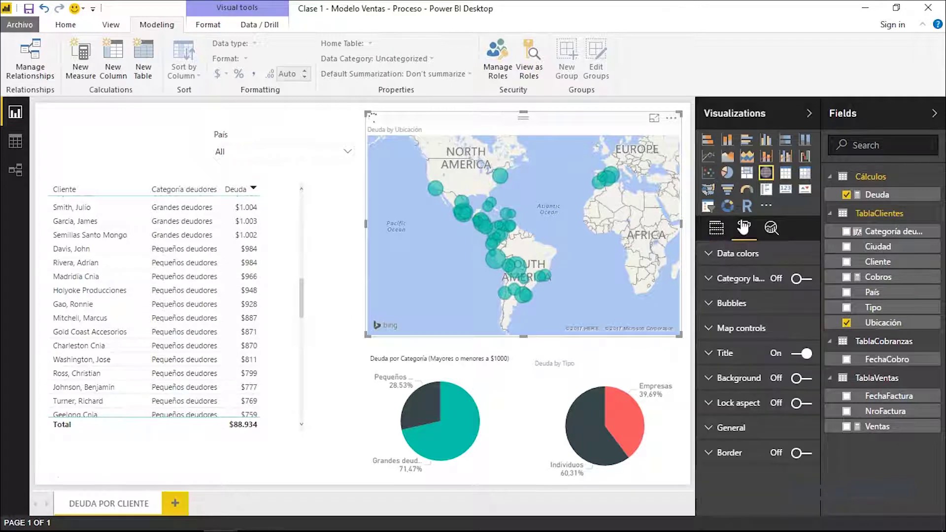
click(738, 327)
click(750, 330)
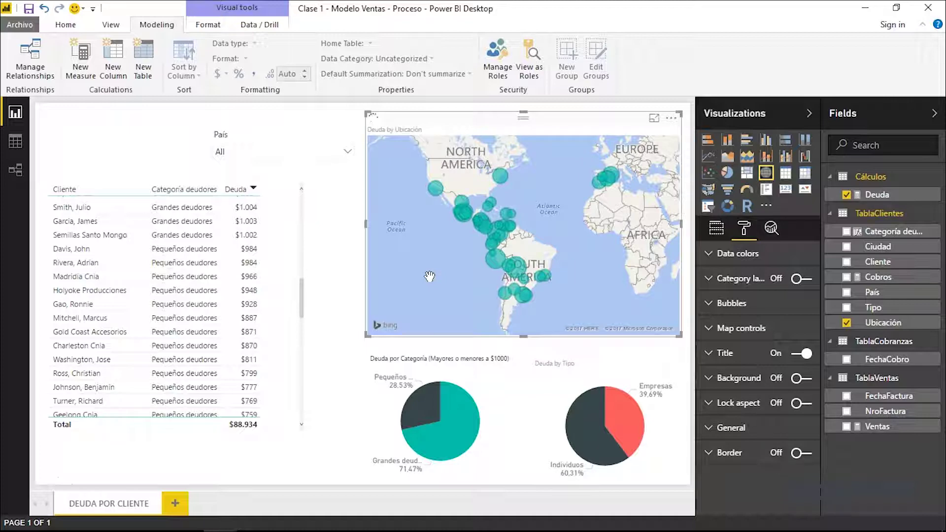
Add a 'ANÁLISIS DE DEUDA DE LOS CLIENTES POR UBICACIÓN' text box at the top-left and resize it
click(288, 270)
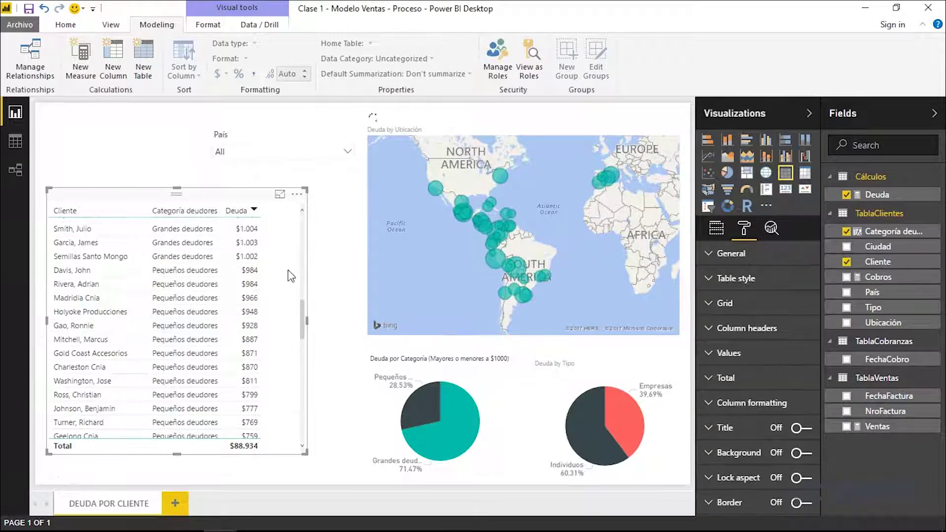
click(66, 24)
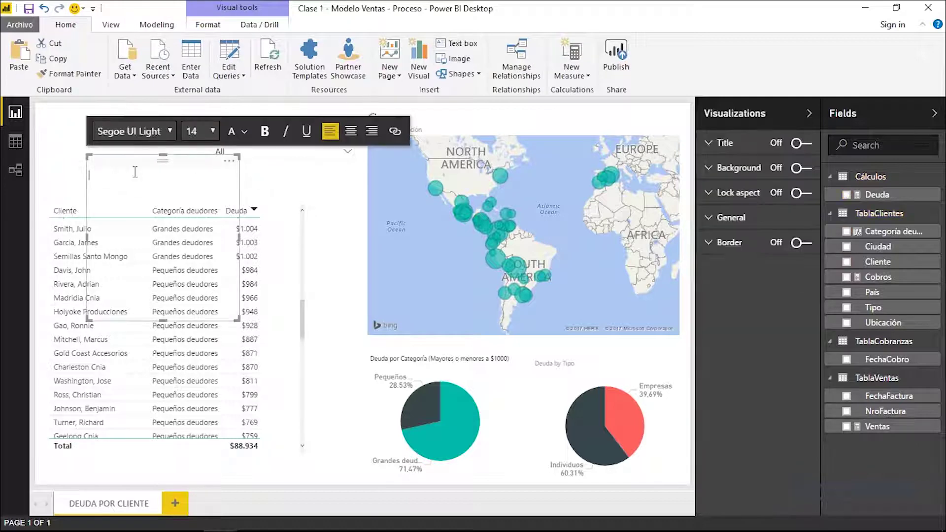
key(ctrl+v)
drag(163, 158, 128, 119)
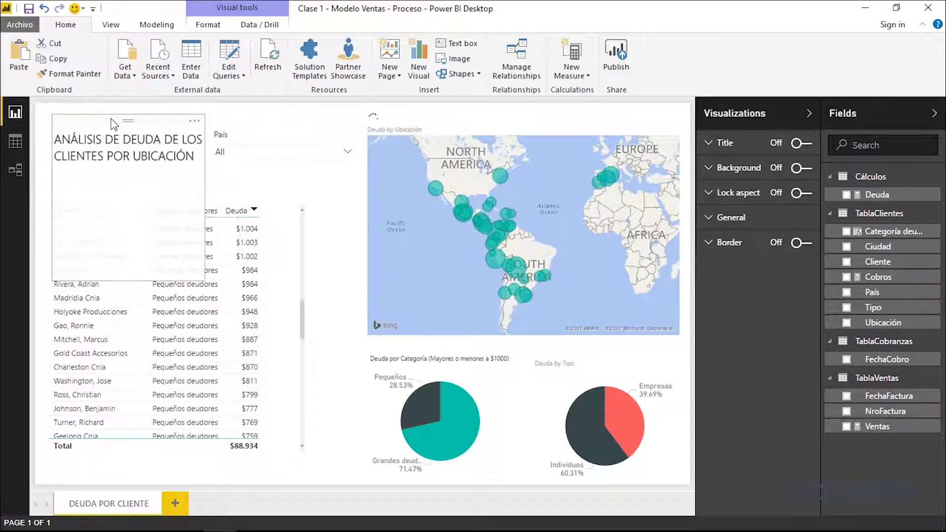
drag(206, 280, 212, 191)
Move the client table up under the title and narrow it
click(253, 144)
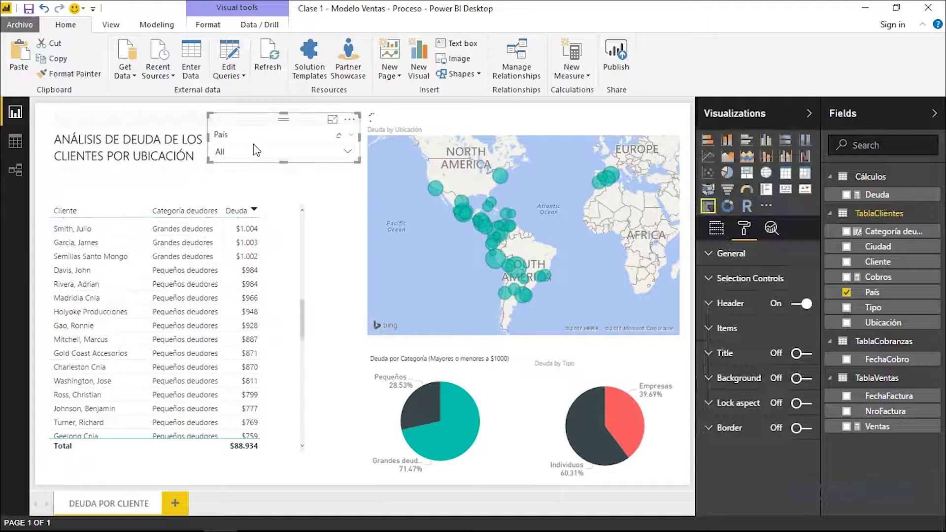
click(206, 195)
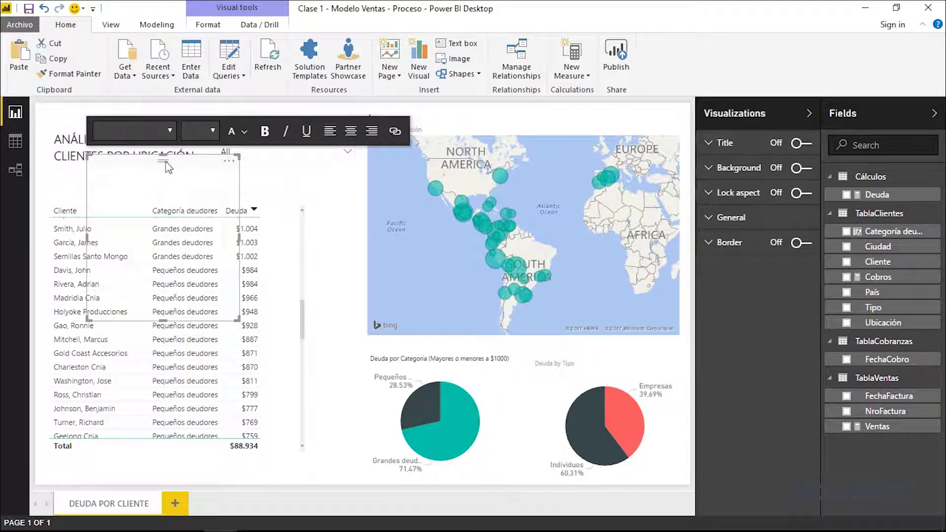
click(184, 194)
drag(184, 188, 184, 171)
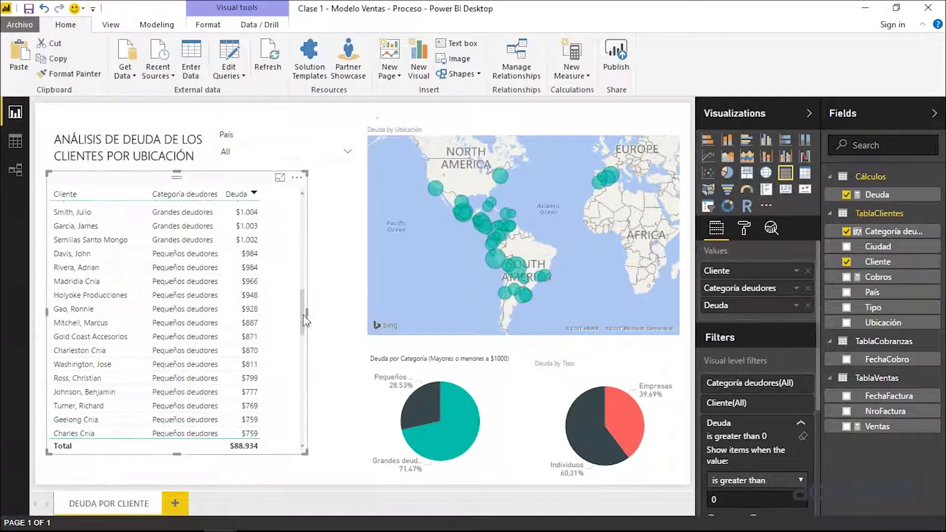
drag(306, 320, 281, 320)
click(301, 264)
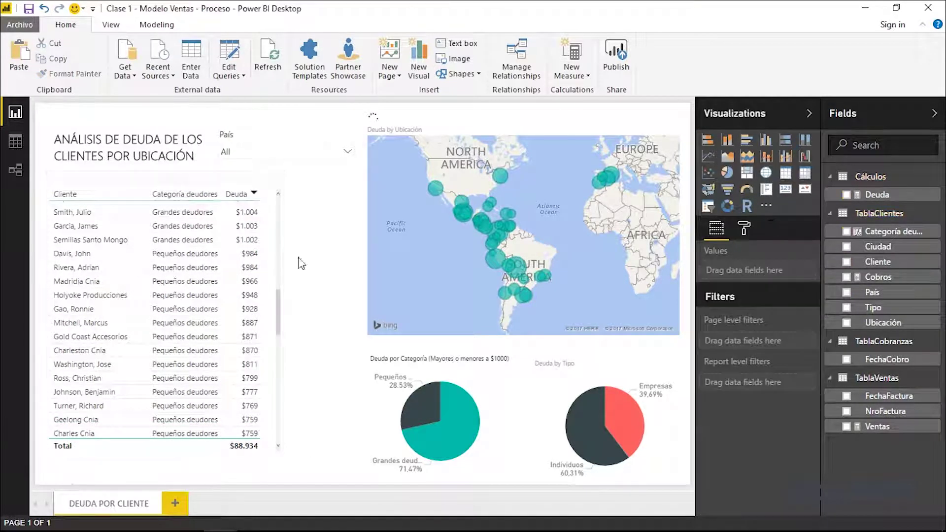
click(307, 152)
Add Tipo between Cliente and Categoría deudores, plus Ciudad, to the client table
scroll(283, 197, down, 2)
scroll(281, 199, down, 2)
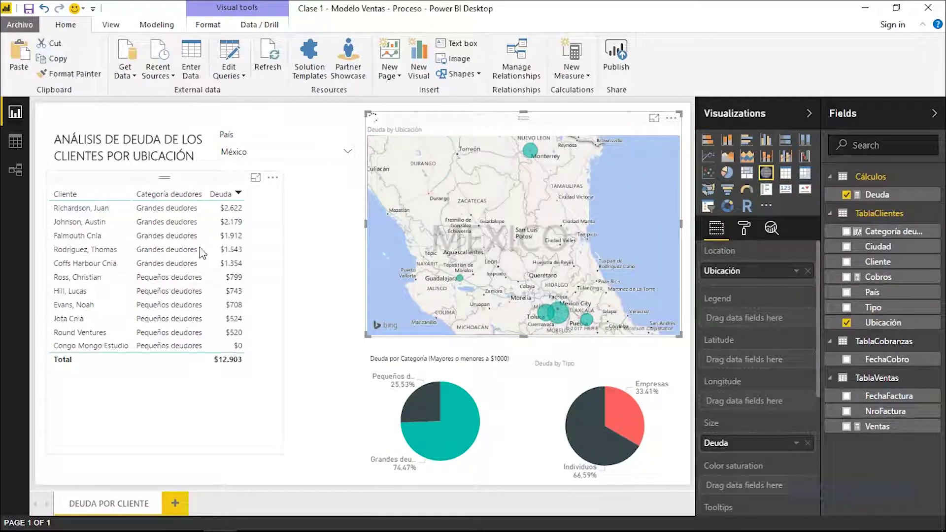
click(188, 179)
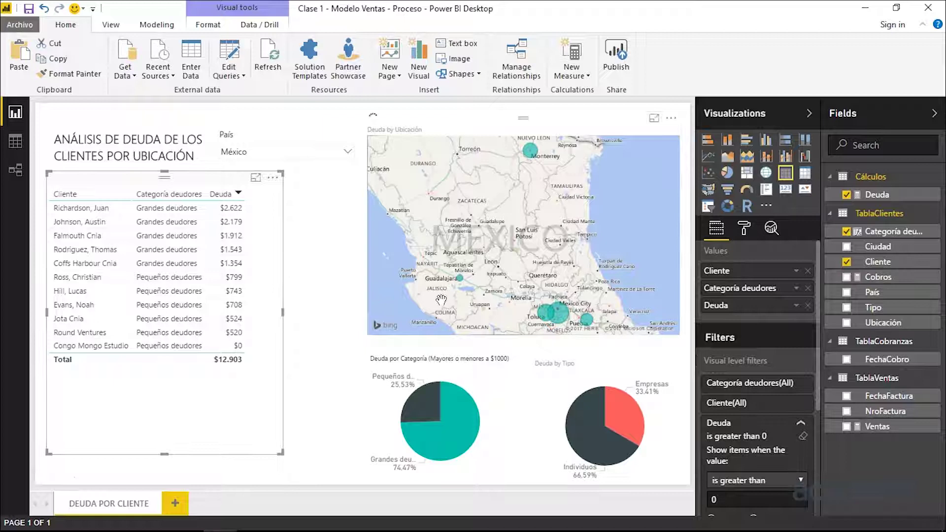
drag(872, 307, 783, 294)
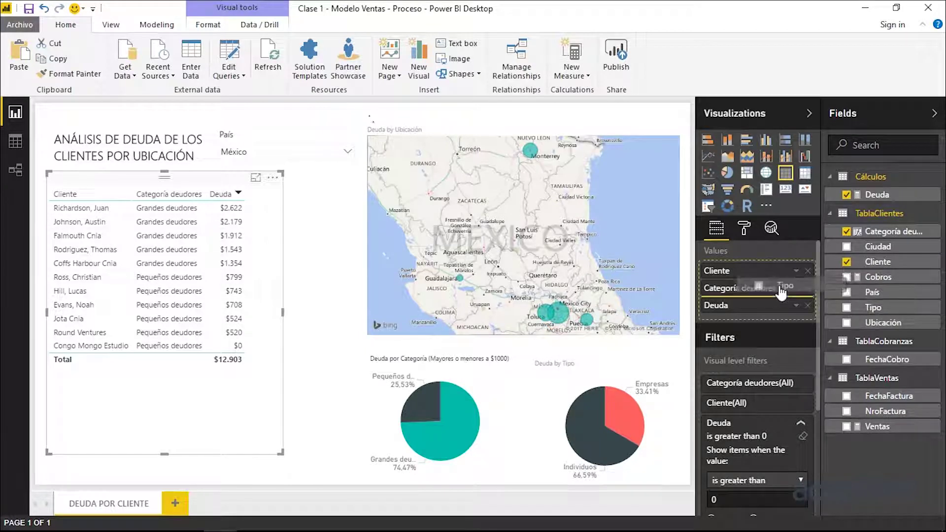
drag(783, 294, 815, 296)
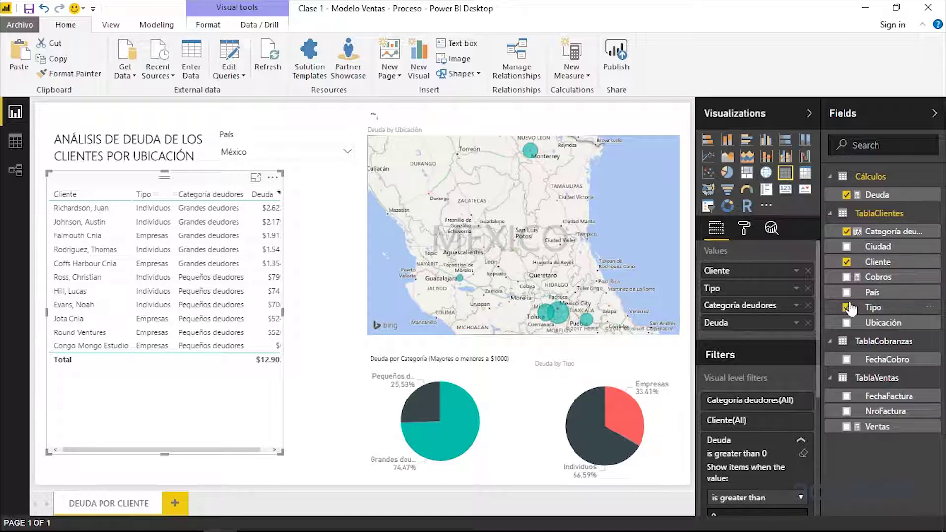
drag(878, 247, 748, 313)
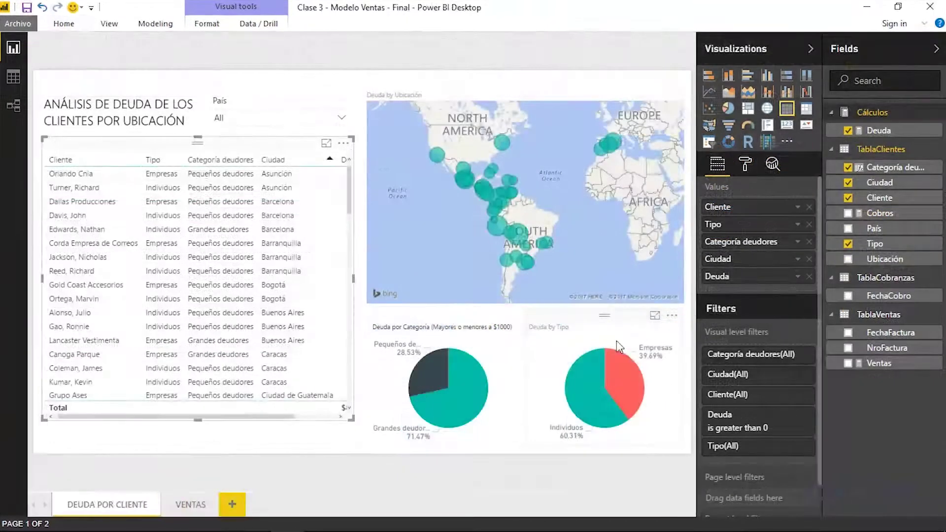
Set the Cobros measure's Home Table to TablaCobranzas in its Modeling properties
click(893, 215)
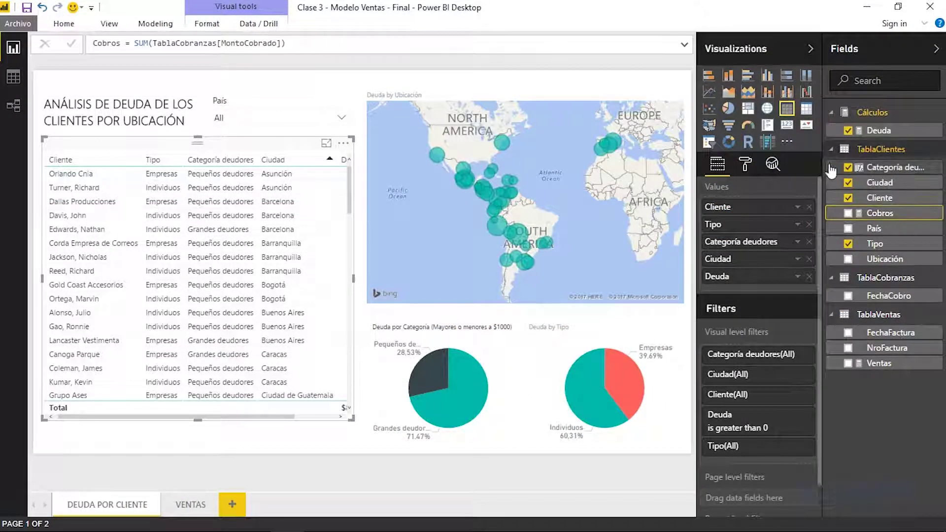
click(203, 25)
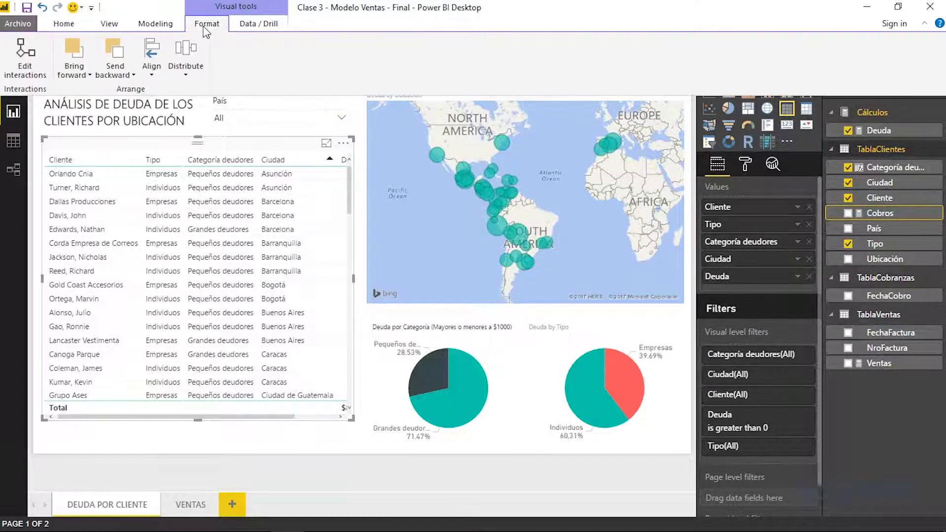
click(260, 24)
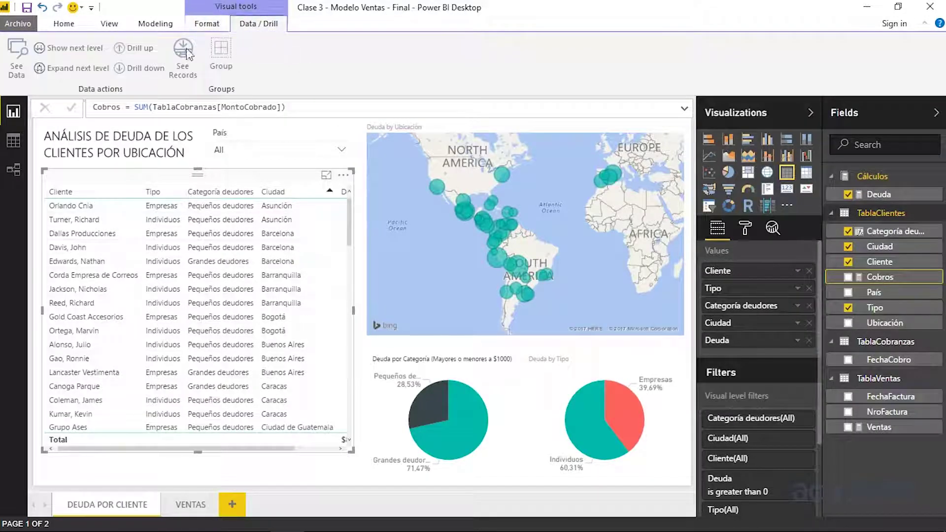
click(165, 28)
click(412, 43)
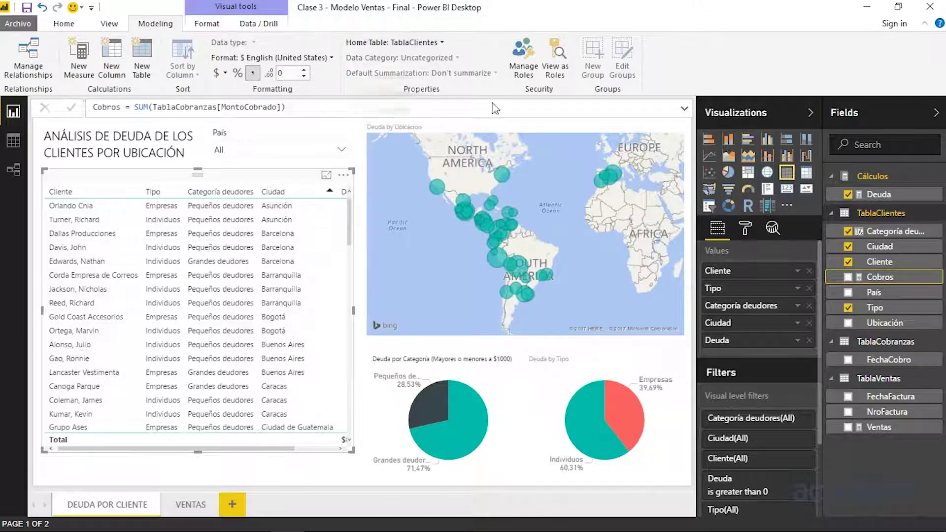
click(390, 90)
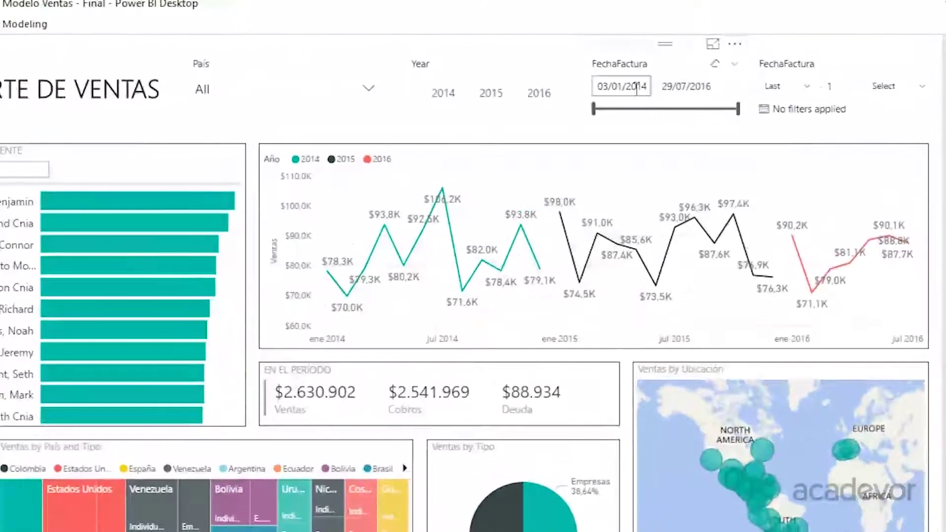
Set the FechaFactura slicer to run from 14/01/2015 to 15/04/2016
click(623, 74)
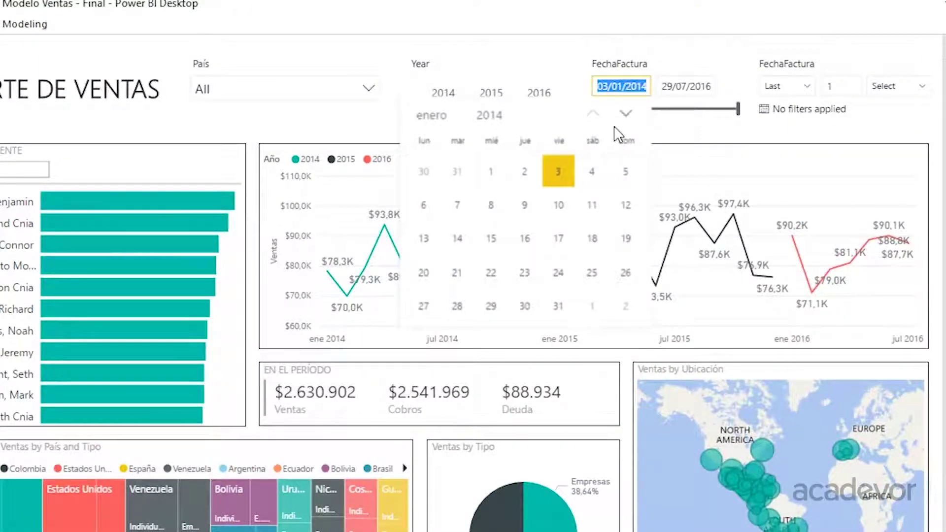
click(495, 119)
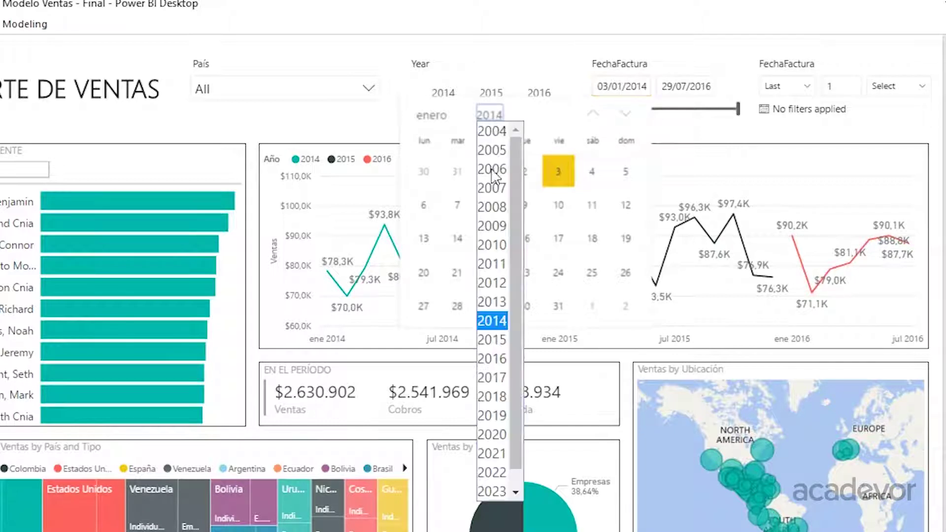
click(495, 345)
click(526, 239)
click(707, 91)
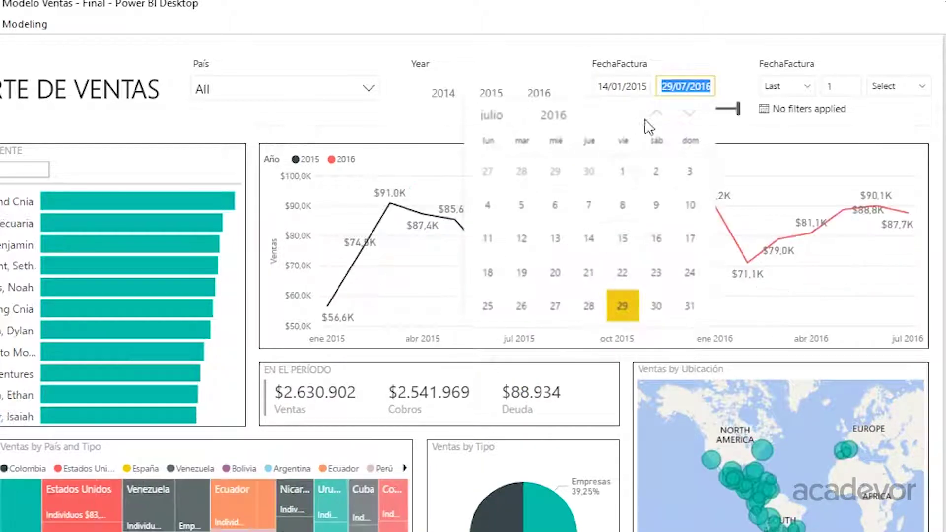
text(15/04/2016)
key(Return)
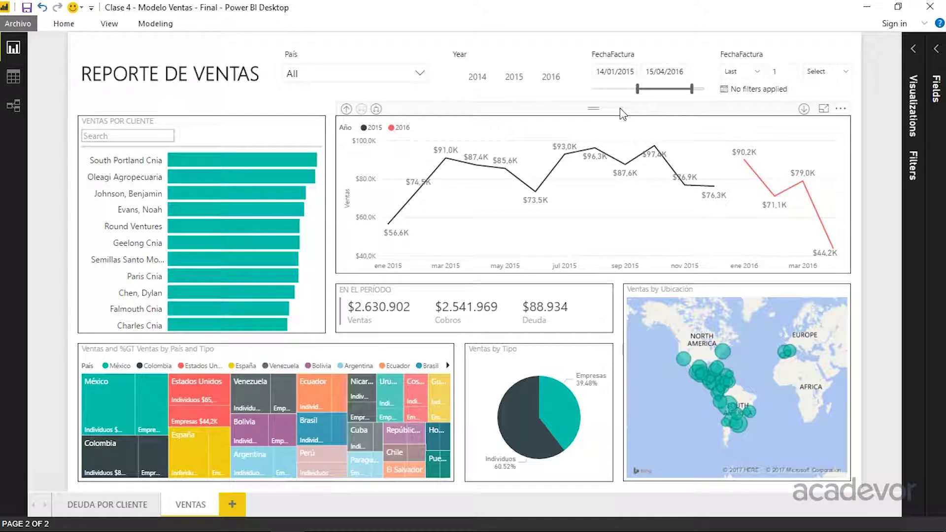
Reset the date range slicer, then set the relative FechaFactura slicer to Last 24 Months
mouse_move(784, 70)
click(743, 61)
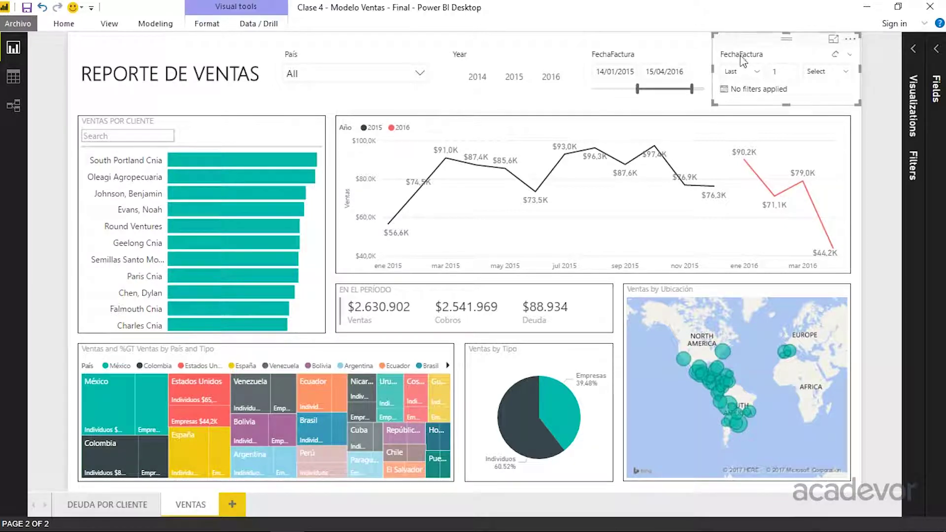
click(687, 56)
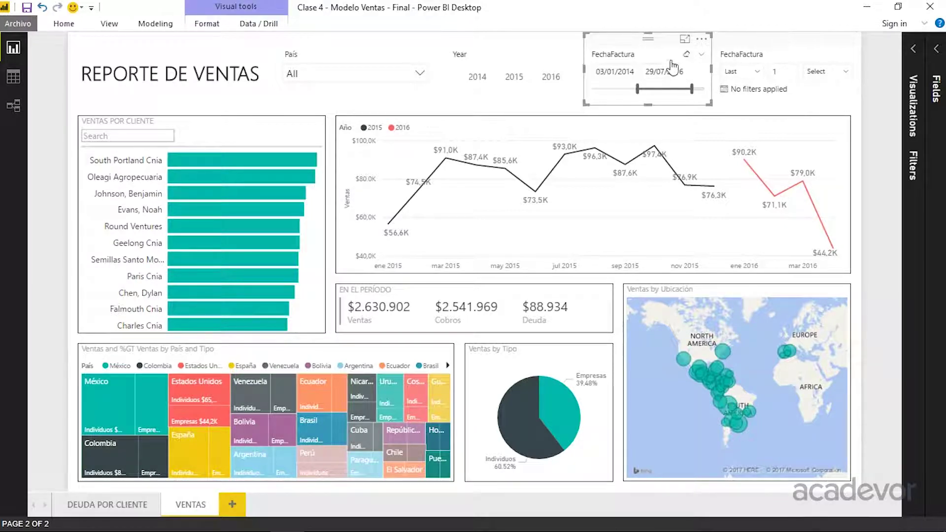
click(744, 79)
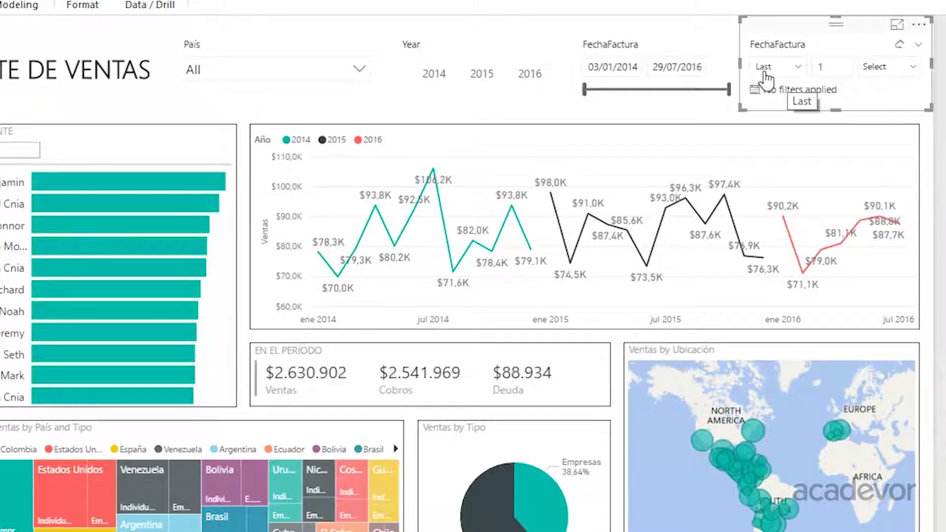
click(827, 67)
text(24)
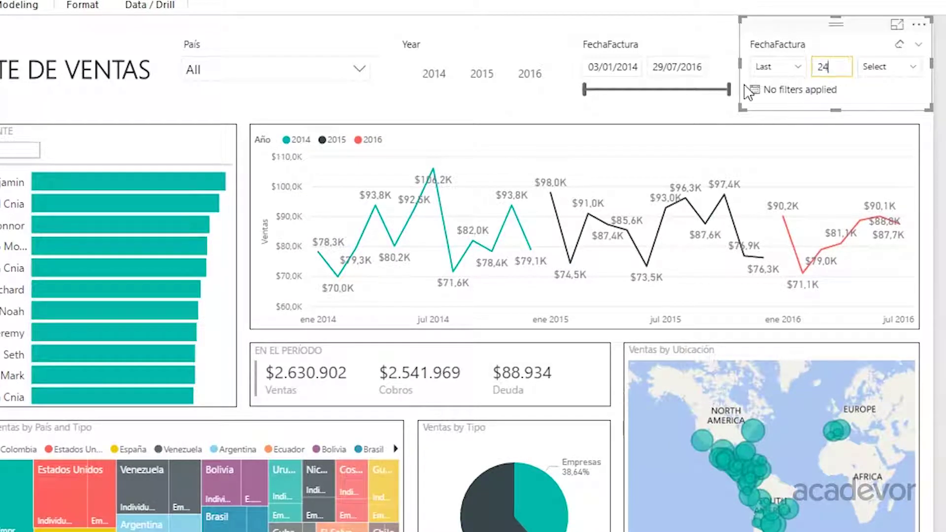
click(897, 67)
click(874, 174)
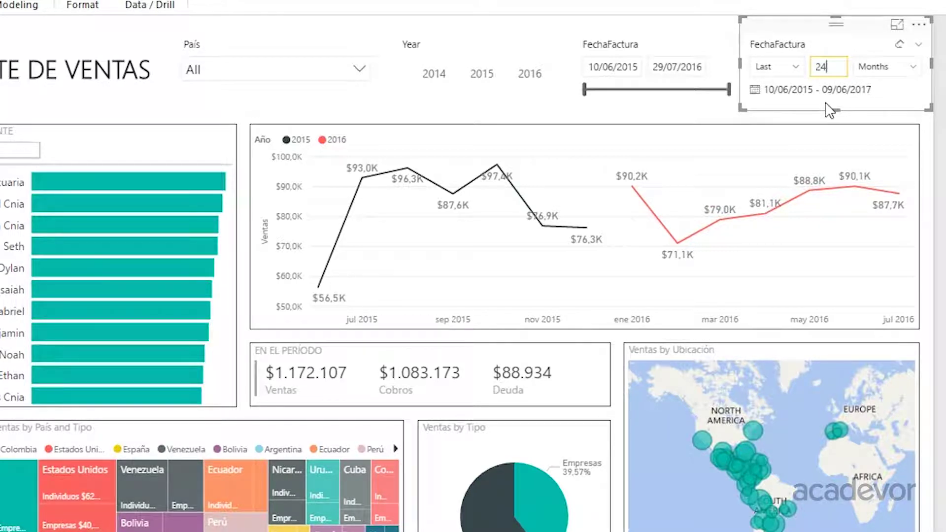
click(881, 69)
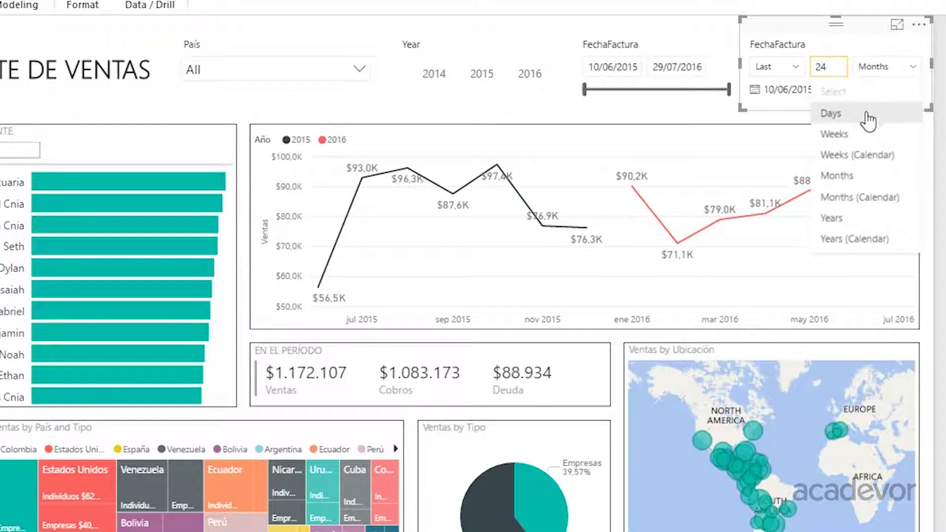
click(882, 69)
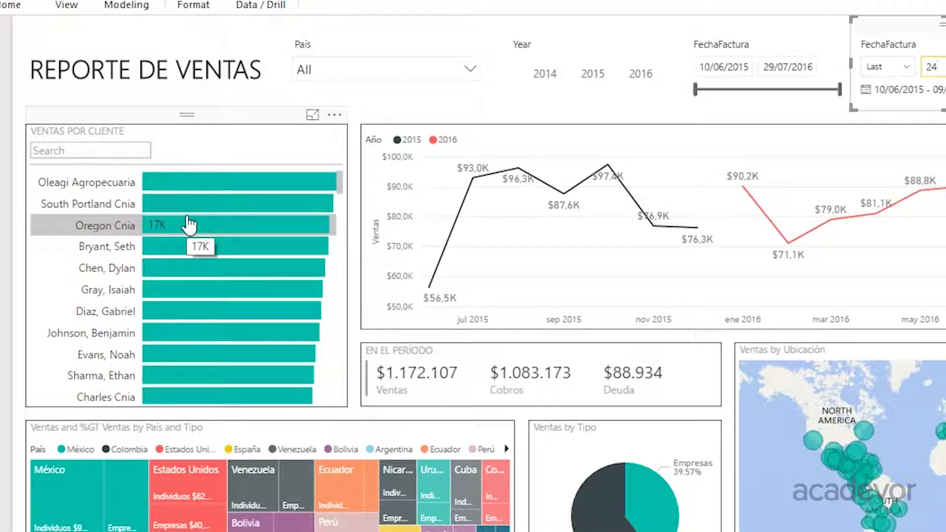
Try and clear the Oregon Cnia filter, then search 'wapat' and select Wapato Cnia
mouse_move(188, 225)
click(222, 232)
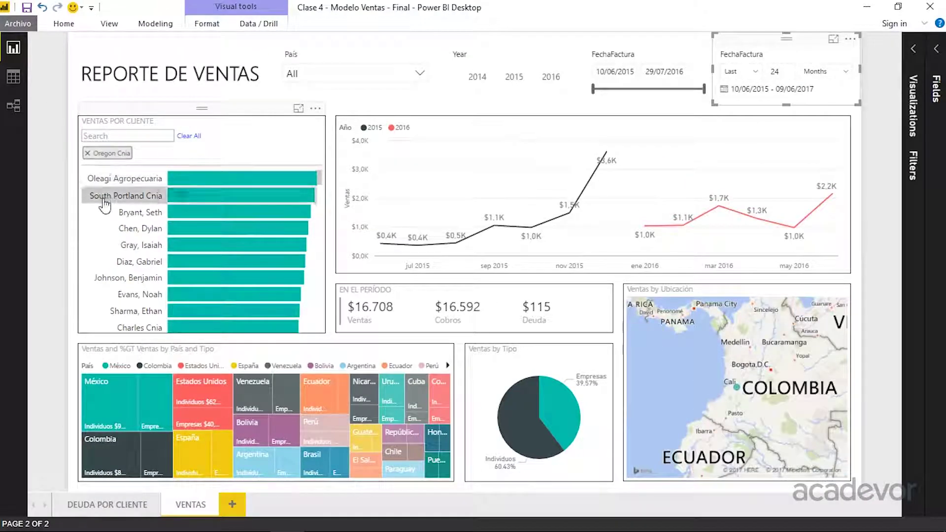
click(88, 153)
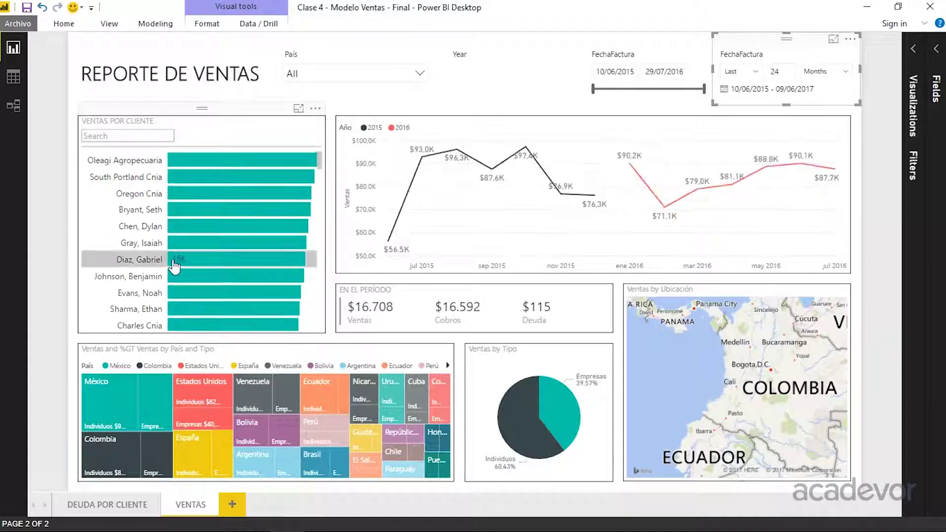
click(138, 135)
text(wapat)
click(197, 153)
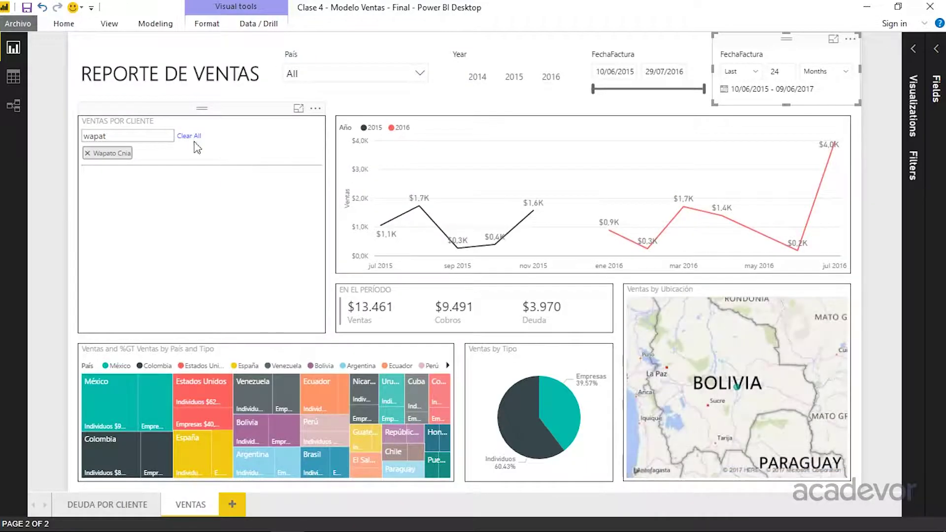
Clear the client search and add three more clients to the filter
double_click(140, 136)
key(BackSpace)
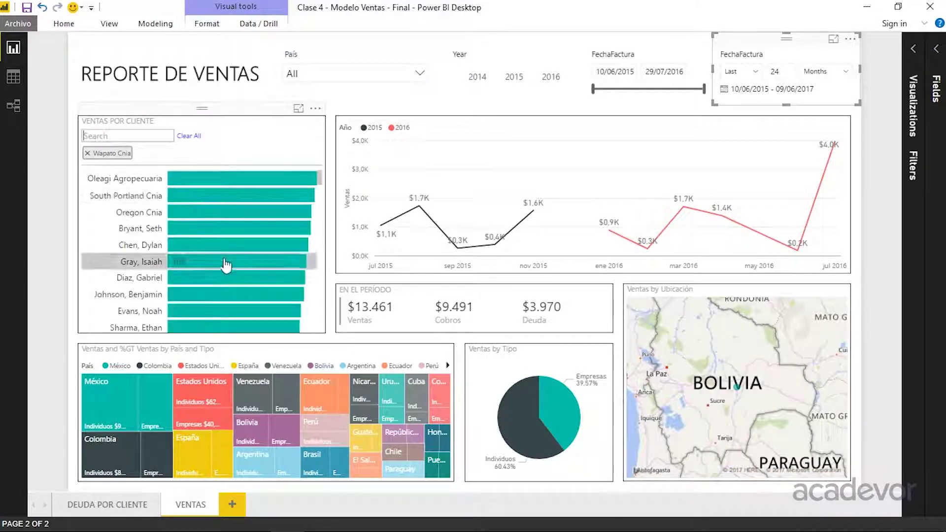
click(236, 261)
click(237, 254)
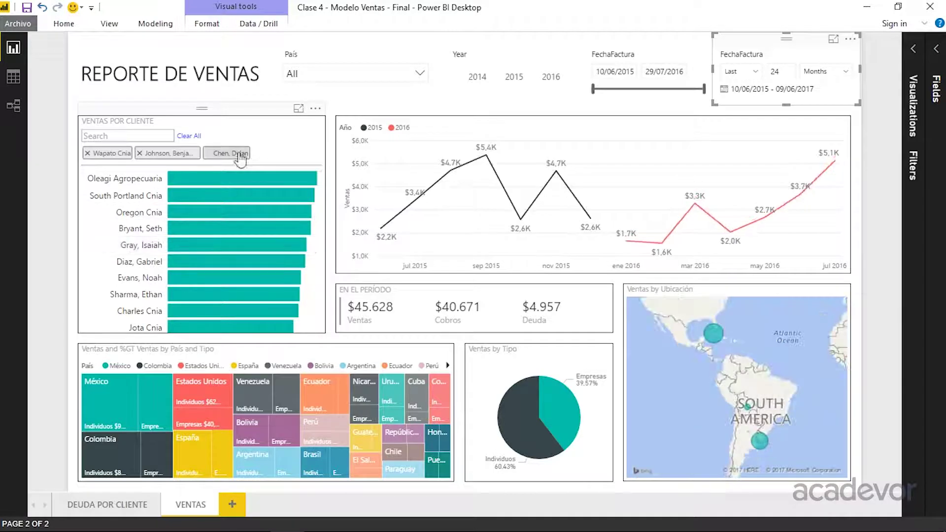
click(248, 278)
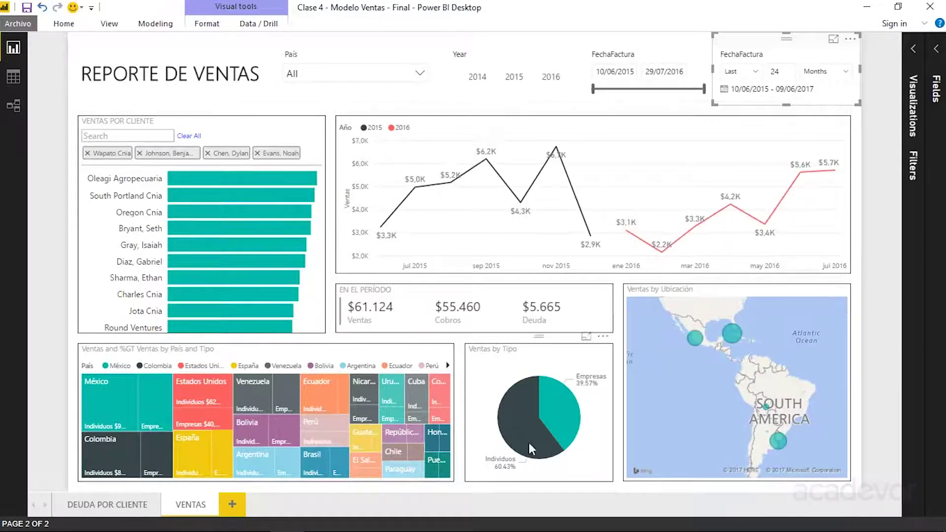